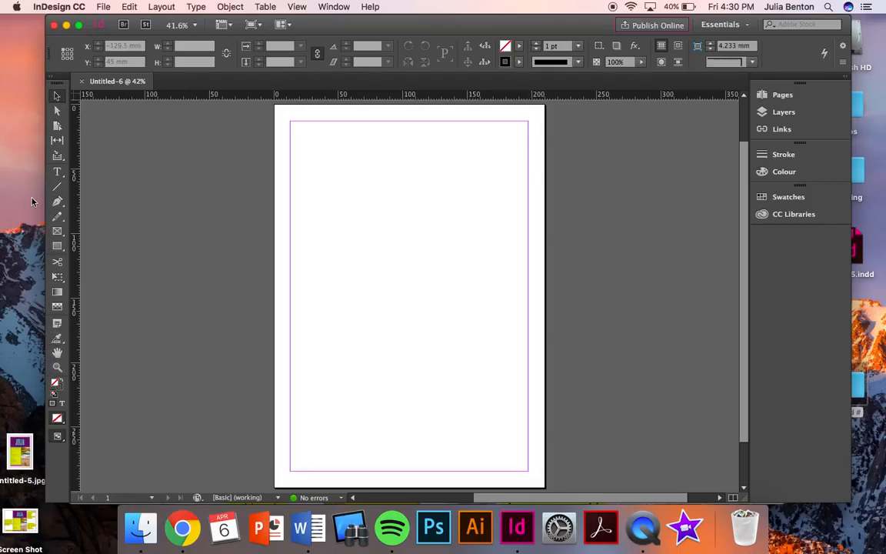
# Step: Draw a text frame about 184.6 by 79.5 mm near the top of the page, containing the first name in Herculanum
pyautogui.click(57, 172)
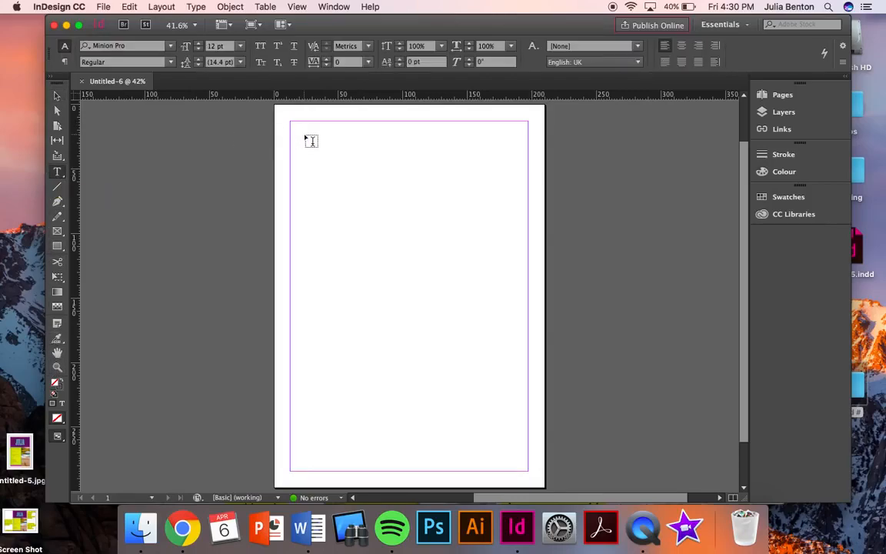
pyautogui.moveTo(291, 140); pyautogui.dragTo(528, 243)
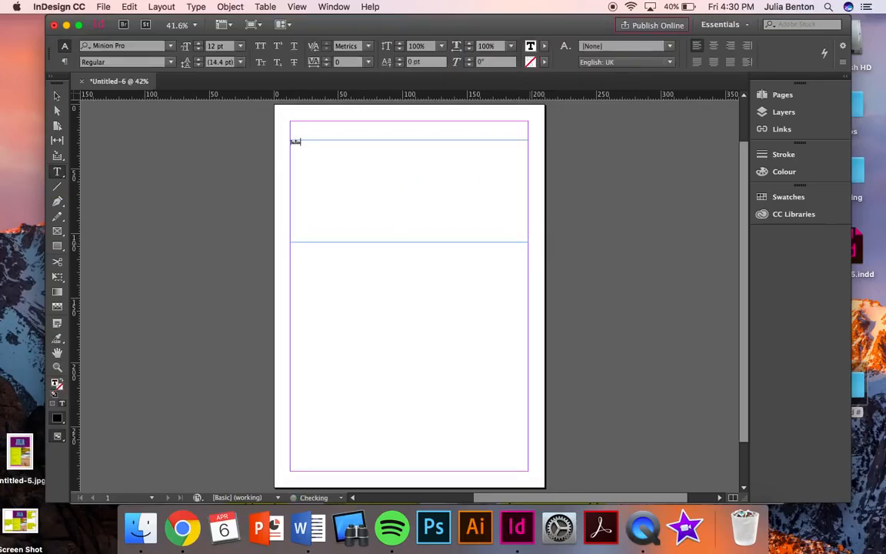
pyautogui.moveTo(302, 142); pyautogui.dragTo(284, 145)
pyautogui.click(170, 46)
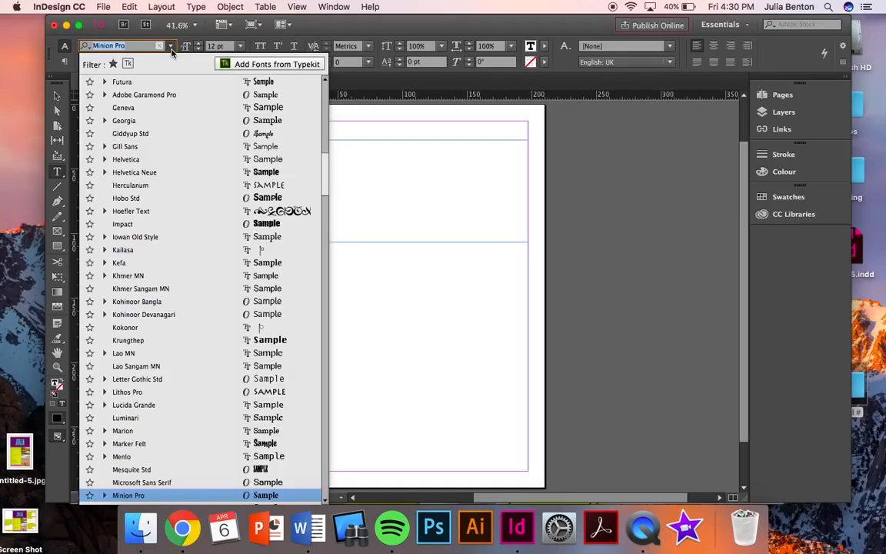
pyautogui.click(155, 193)
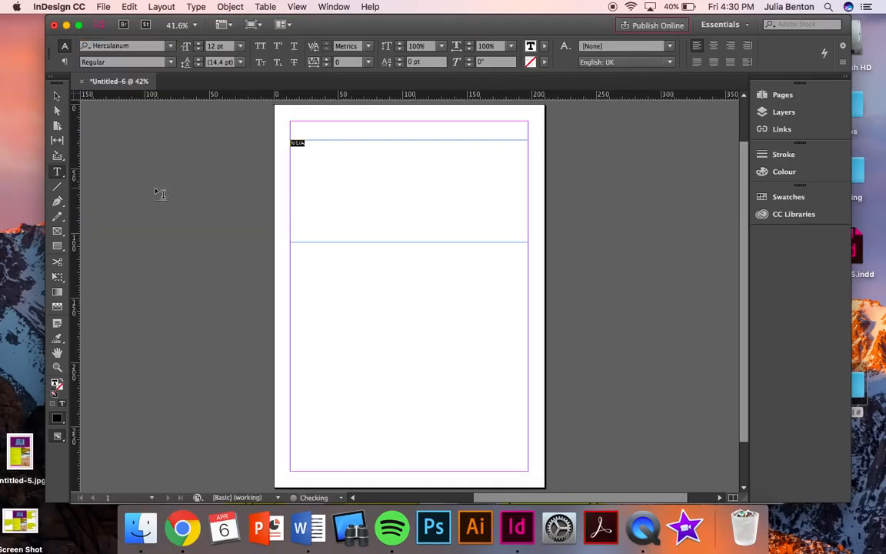
# Step: Set the font size of the name text to 150 pt
pyautogui.click(208, 46)
pyautogui.write('200')
pyautogui.press('Return')
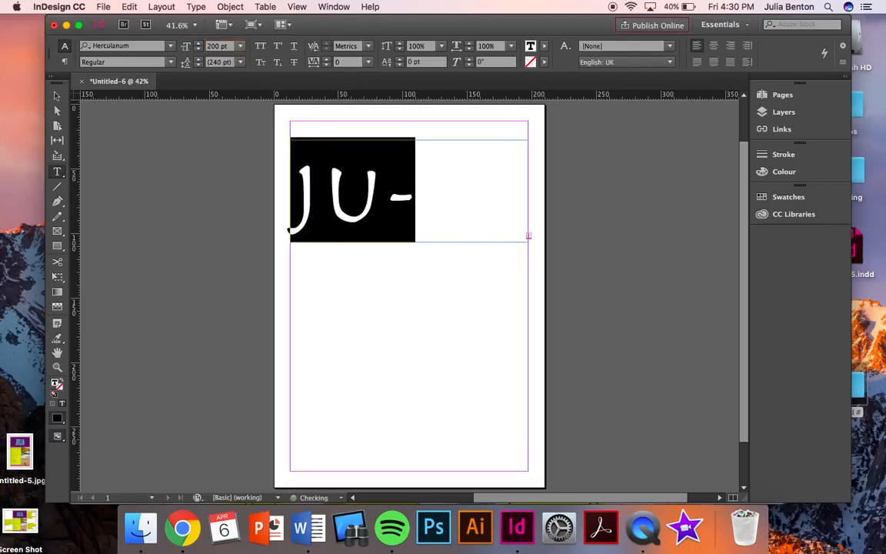
pyautogui.click(204, 45)
pyautogui.write('5')
pyautogui.write('50')
pyautogui.press('Return')
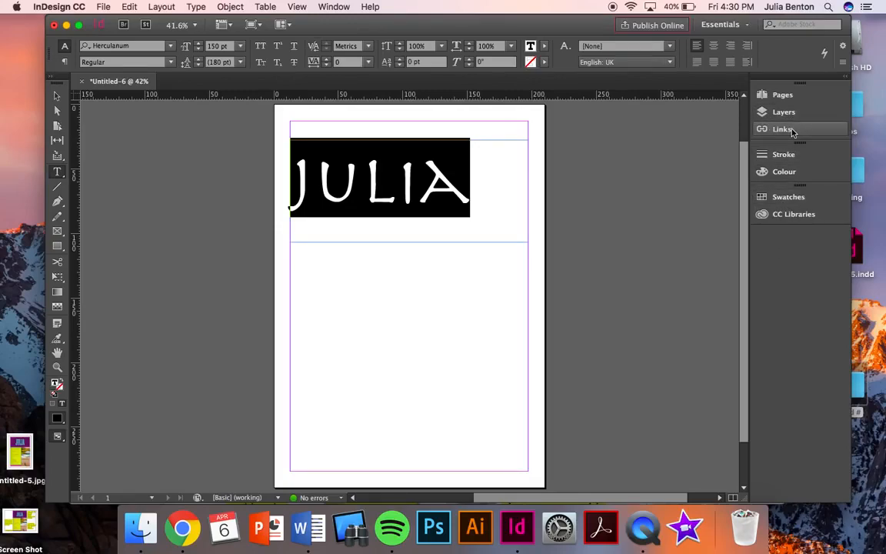
# Step: Colour the name text bright green, with CMYK values 65, 0, 100, 0
pyautogui.click(784, 172)
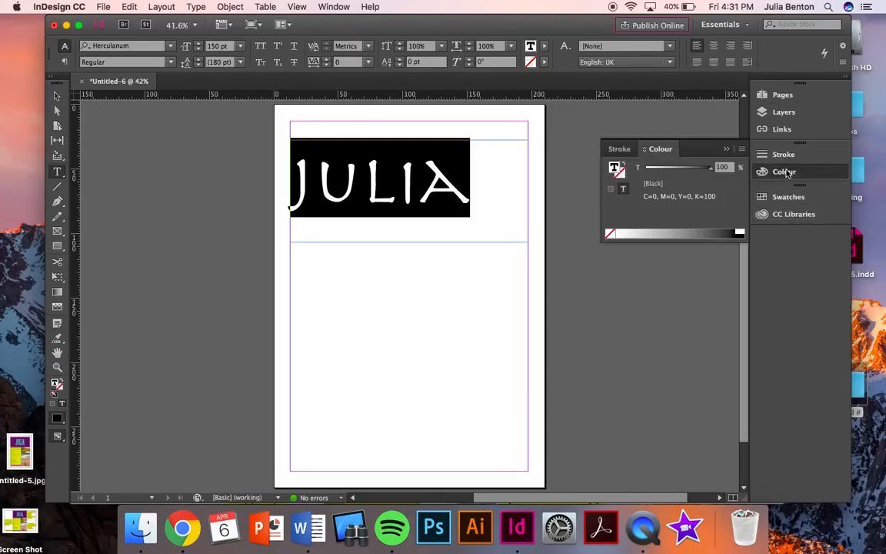
pyautogui.doubleClick(615, 168)
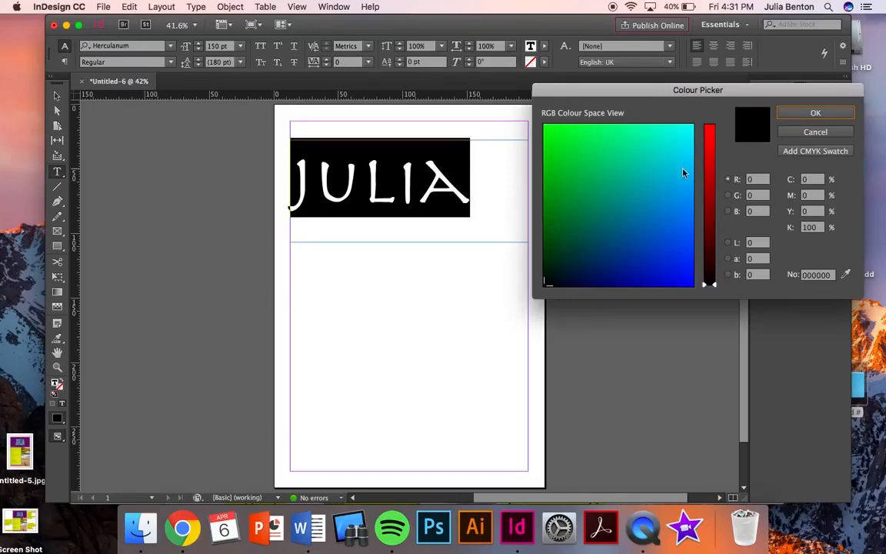
pyautogui.click(548, 130)
pyautogui.click(781, 112)
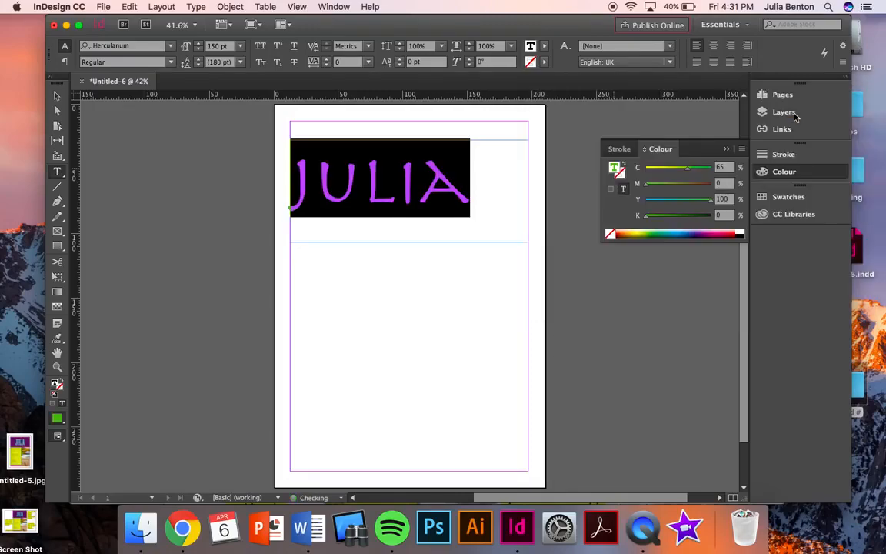
pyautogui.click(513, 210)
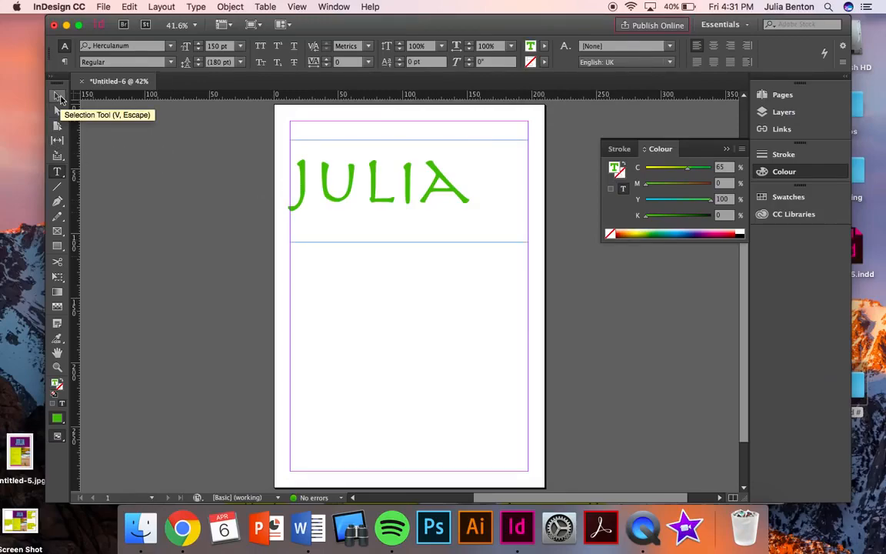
# Step: Fill the name's text frame with orange, using CMYK values 0, 35, 86, 0
pyautogui.click(60, 98)
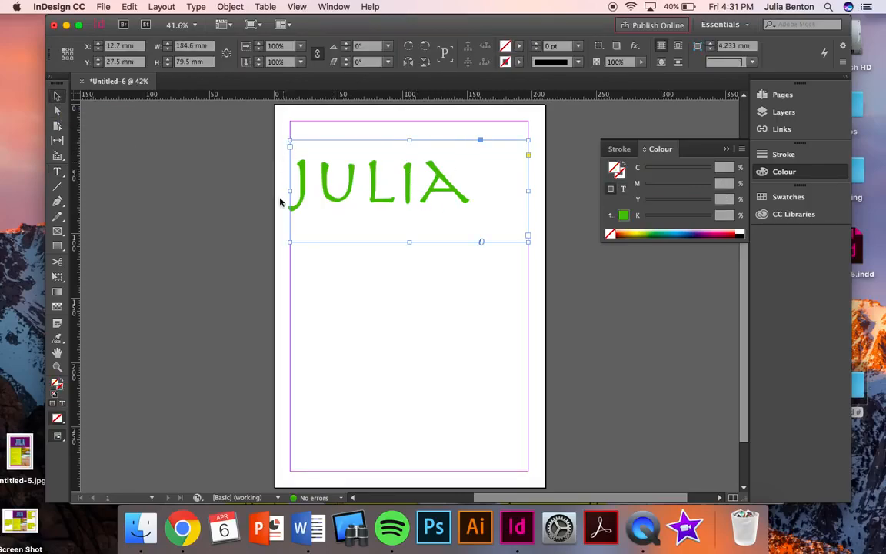
pyautogui.doubleClick(617, 168)
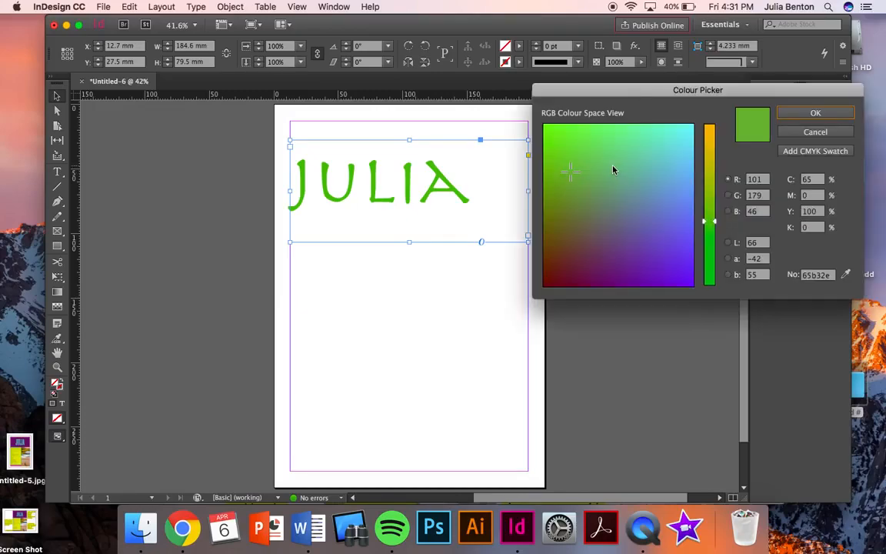
pyautogui.click(710, 127)
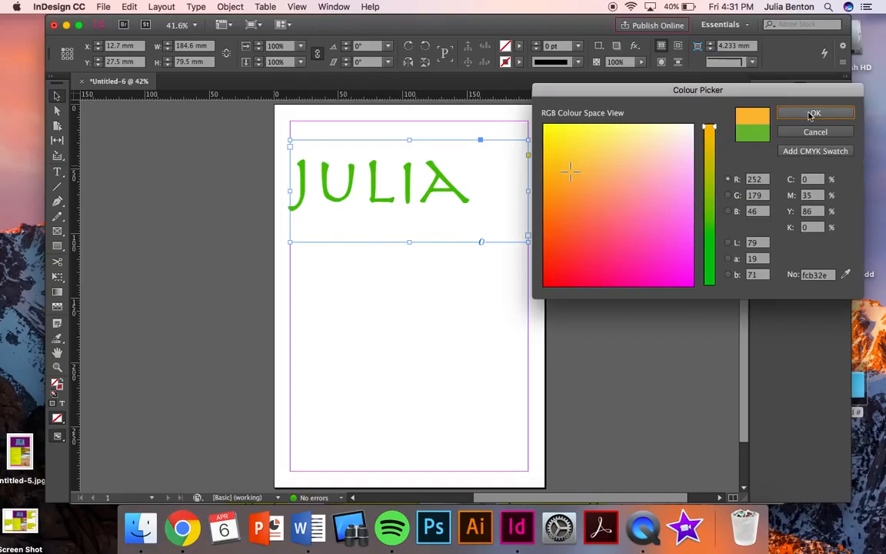
pyautogui.click(813, 113)
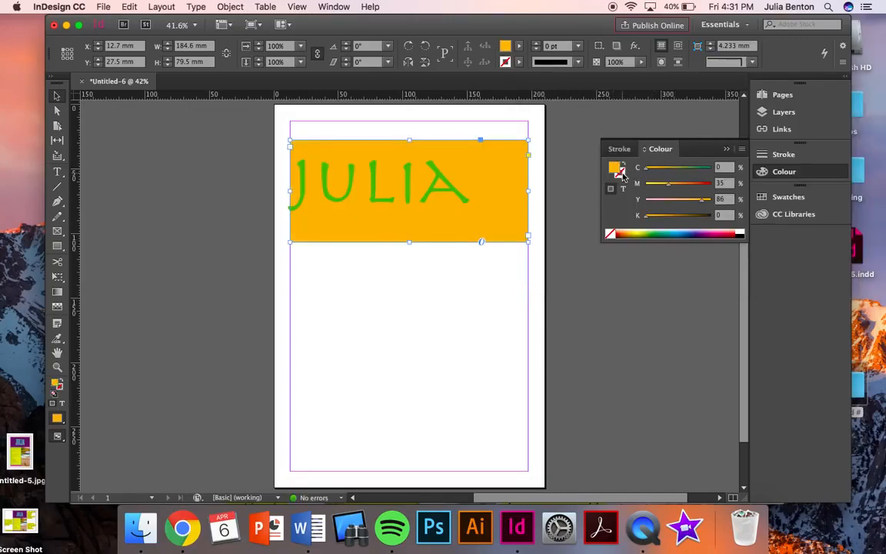
# Step: Give the orange frame a bright pink stroke with CMYK values 0, 94, 9, 0
pyautogui.doubleClick(621, 174)
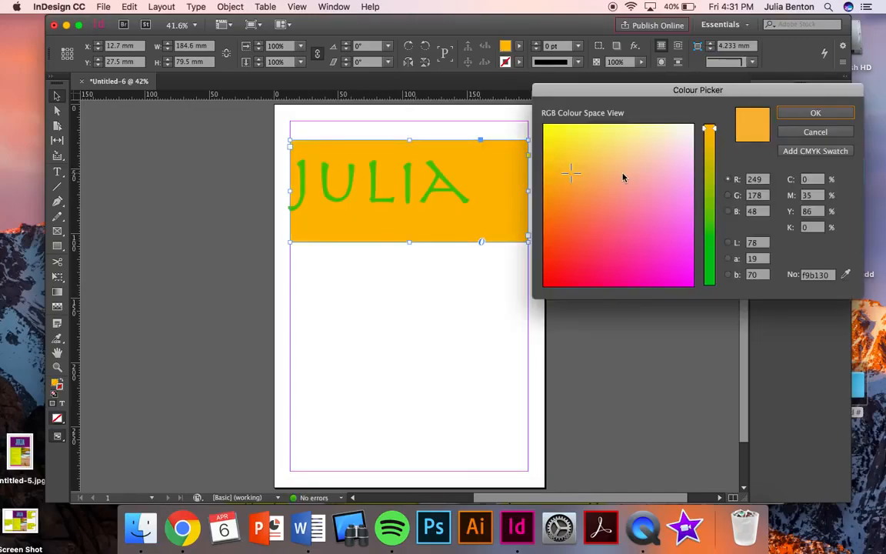
pyautogui.click(617, 284)
pyautogui.click(809, 113)
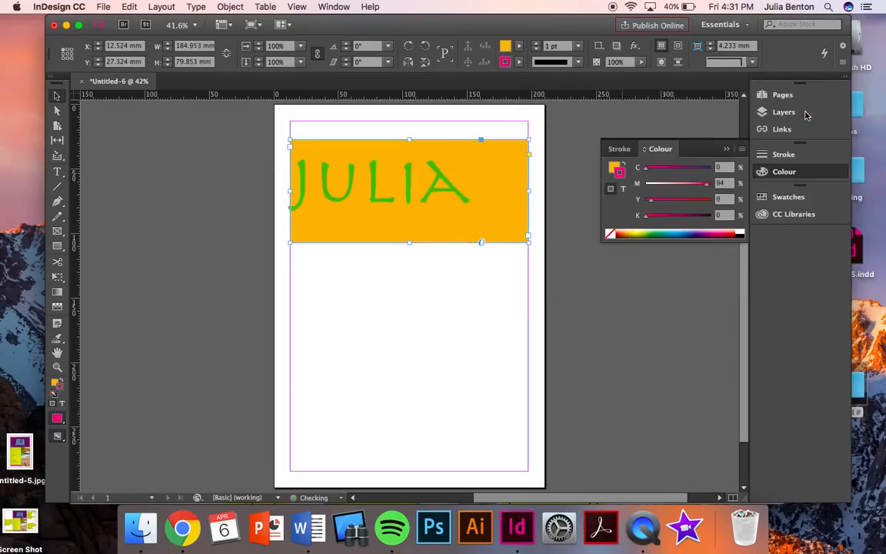
# Step: Thicken the frame's pink stroke to 13 pt and apply the Thin - Thin stroke style
pyautogui.click(537, 44)
pyautogui.click(537, 44)
pyautogui.click(537, 44)
pyautogui.click(537, 44)
pyautogui.click(537, 44)
pyautogui.click(537, 44)
pyautogui.click(537, 44)
pyautogui.click(537, 44)
pyautogui.click(537, 44)
pyautogui.click(579, 63)
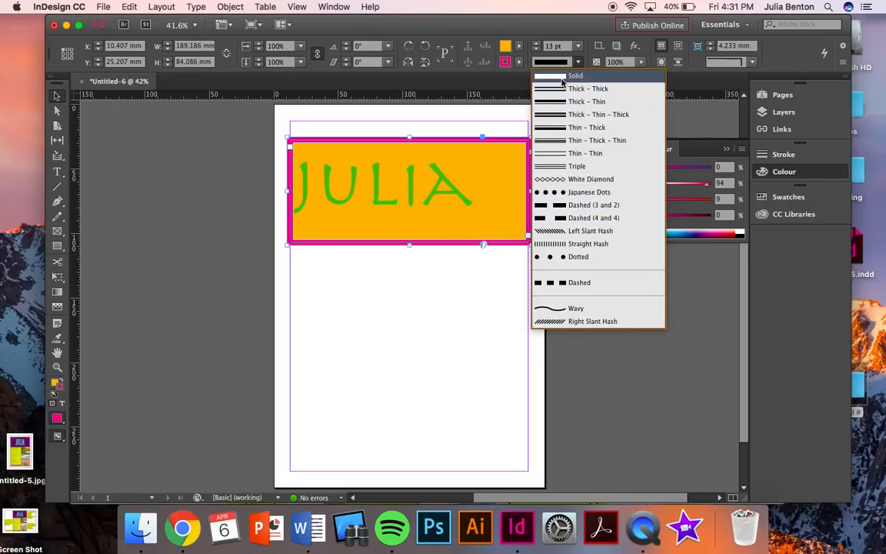
pyautogui.click(570, 155)
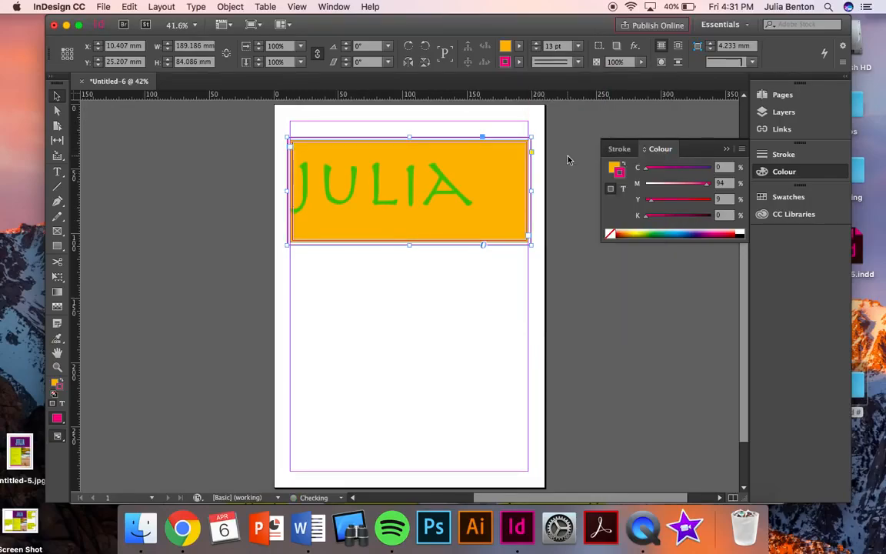
pyautogui.click(469, 289)
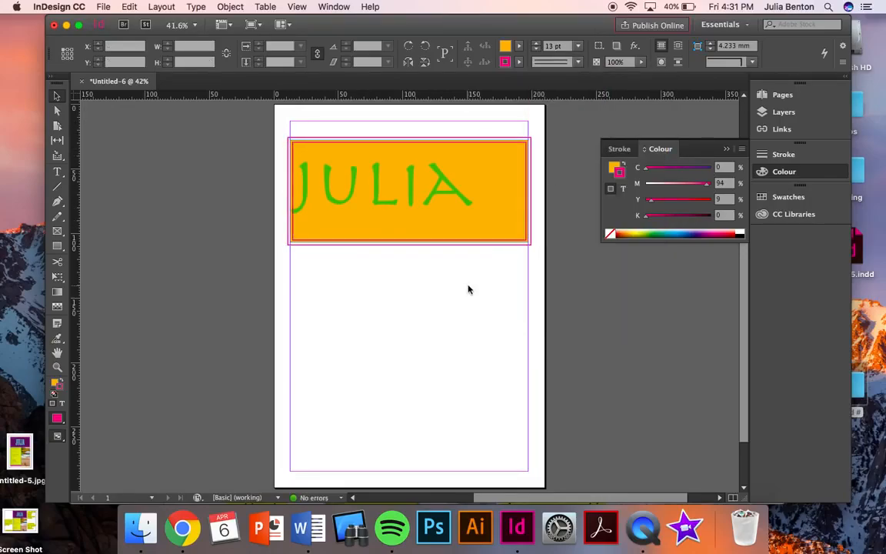
# Step: Centre the name text horizontally in its frame
pyautogui.doubleClick(444, 177)
pyautogui.moveTo(473, 180); pyautogui.dragTo(293, 177)
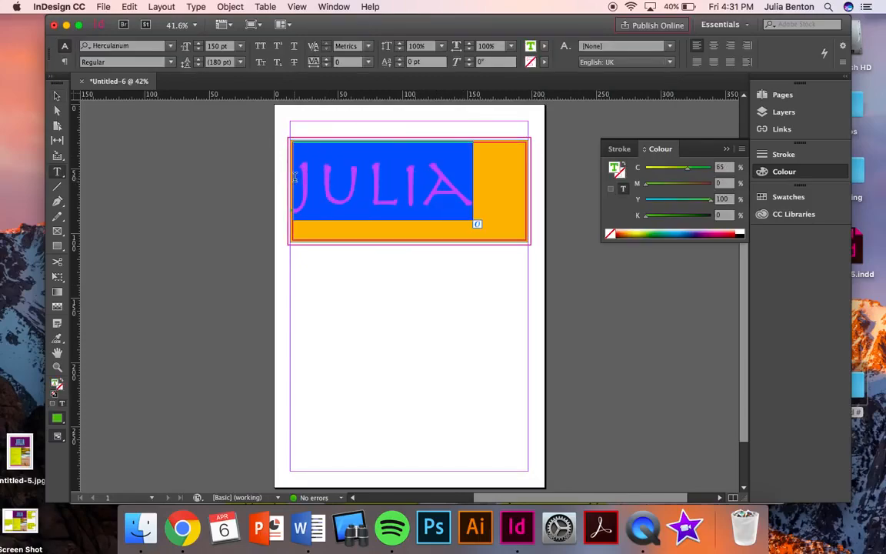
pyautogui.click(714, 49)
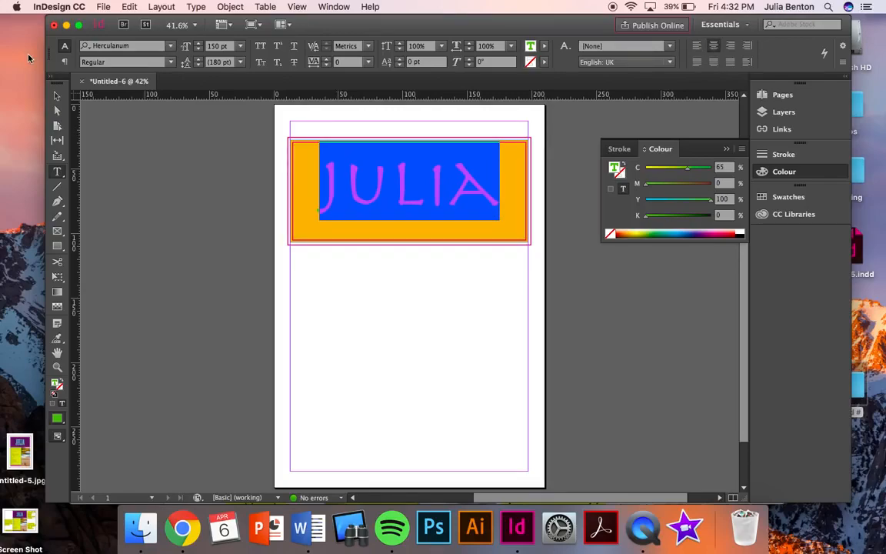
# Step: Stretch the orange frame downward to about 186.8 mm high and centre the name vertically in it through Text Frame Options
pyautogui.click(60, 95)
pyautogui.moveTo(409, 244); pyautogui.dragTo(409, 377)
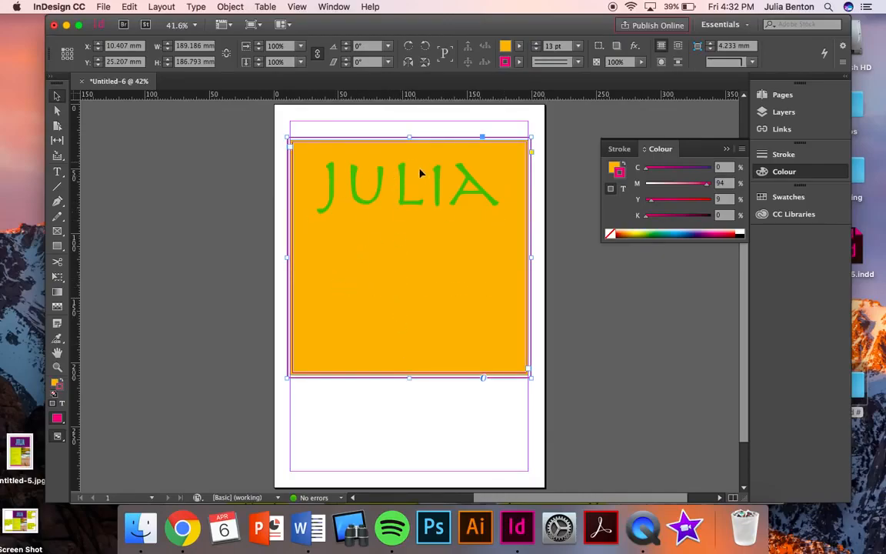
pyautogui.doubleClick(498, 187)
pyautogui.moveTo(498, 188); pyautogui.dragTo(322, 160)
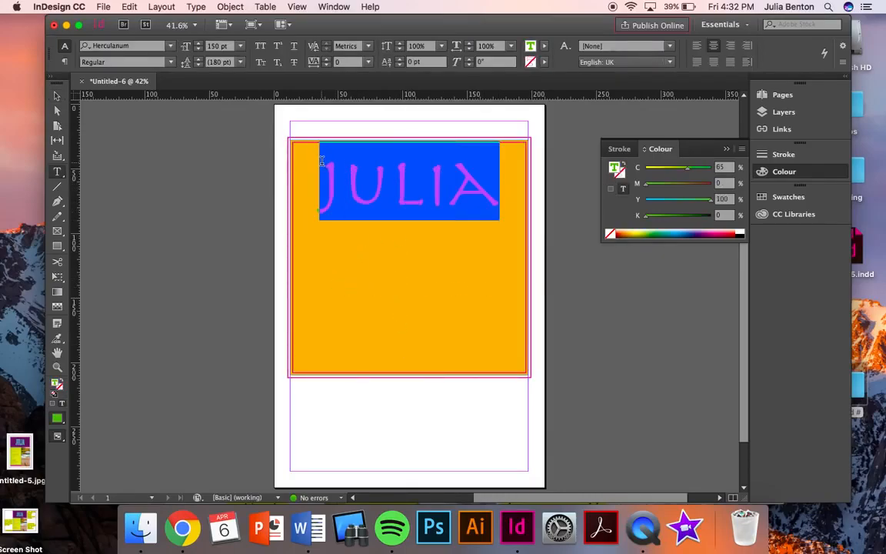
pyautogui.click(231, 6)
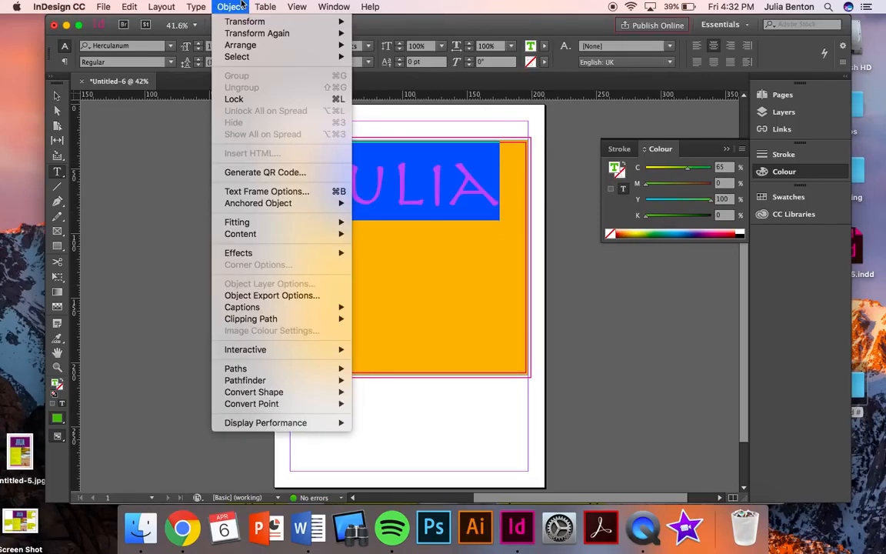
pyautogui.click(262, 192)
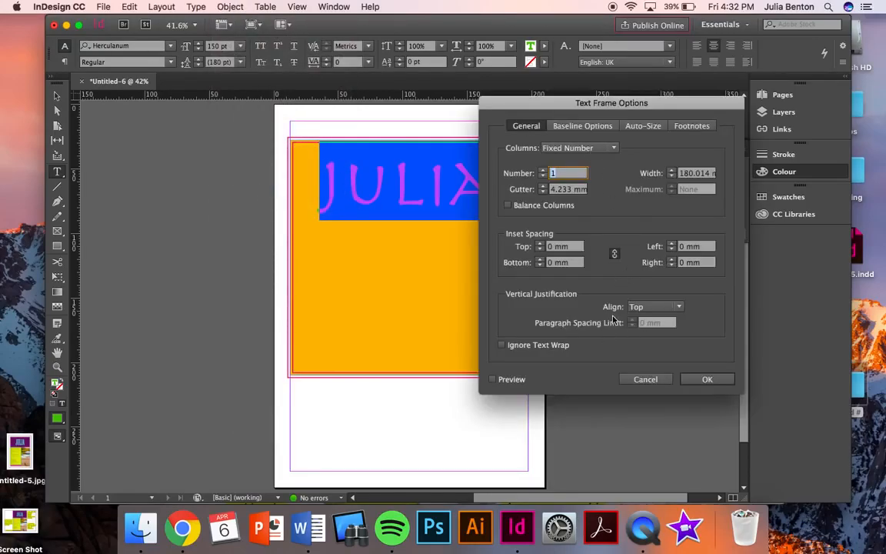
pyautogui.click(643, 307)
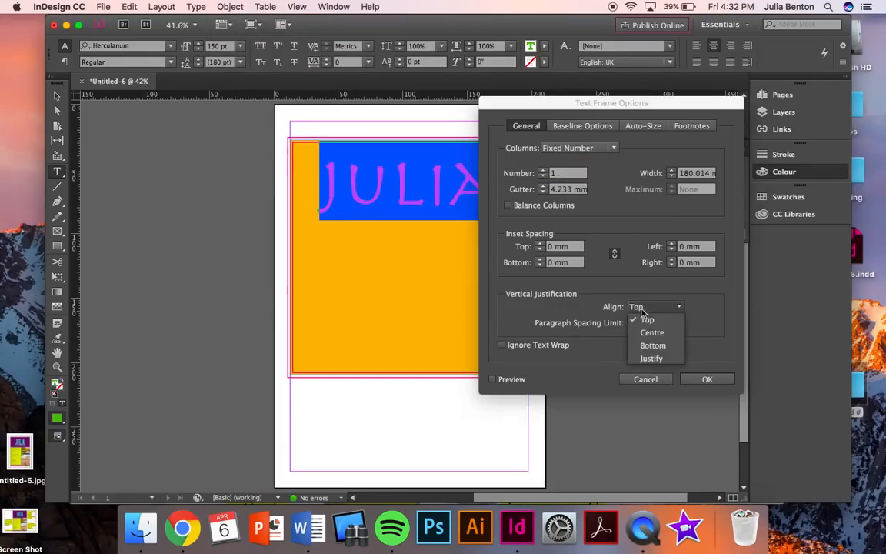
pyautogui.click(648, 334)
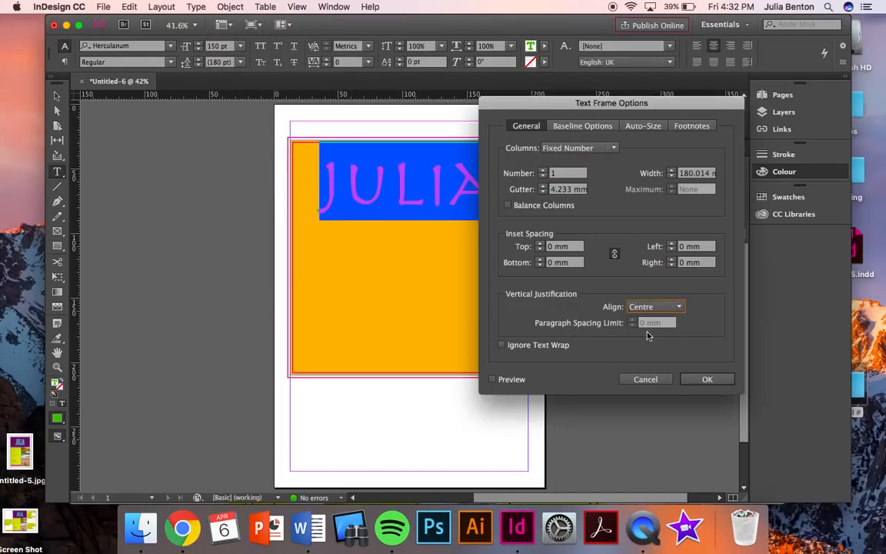
pyautogui.click(707, 381)
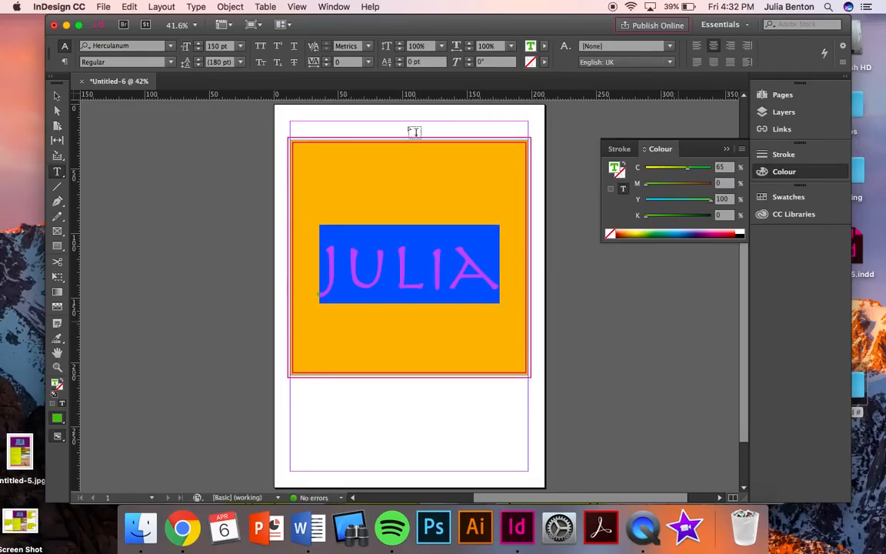
pyautogui.click(56, 96)
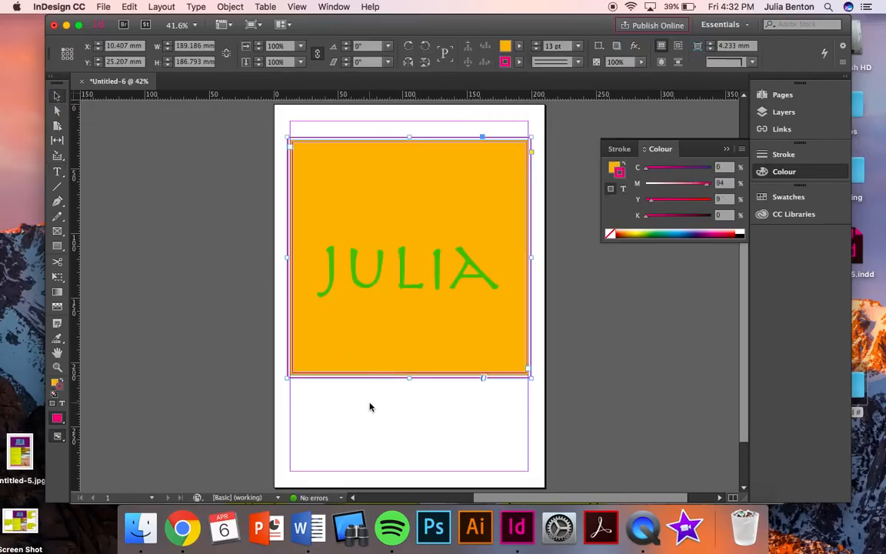
# Step: Switch to Chrome and open the poetry website linked in the Practice InDesign document
pyautogui.click(178, 529)
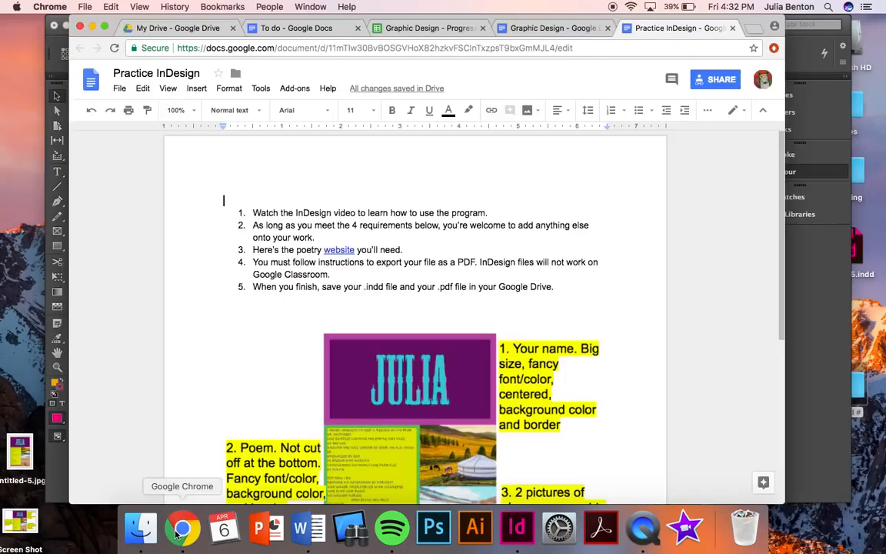
pyautogui.click(334, 250)
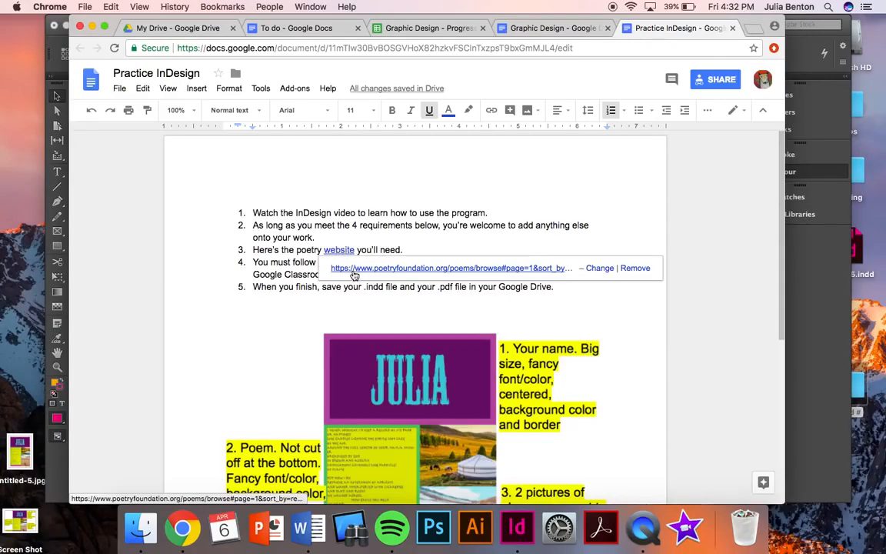
pyautogui.click(352, 268)
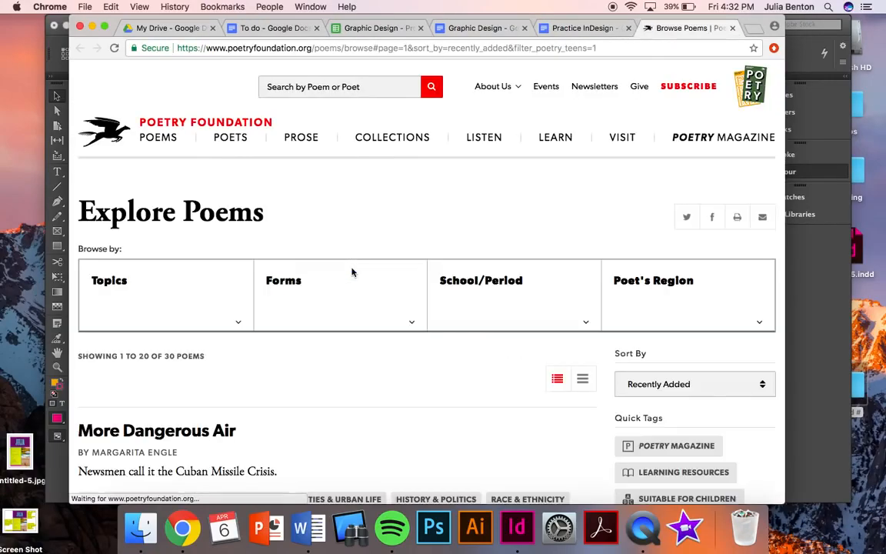
# Step: Browse the list of poems suitable for teens and open the poem Ritmo/Rhythm
pyautogui.scroll(-5, 325, 376)
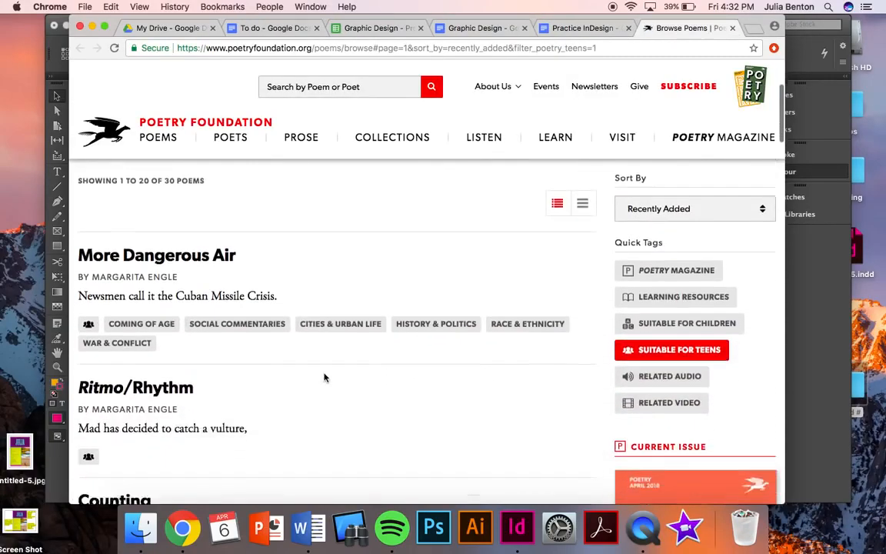
pyautogui.scroll(-3, 324, 376)
pyautogui.scroll(1, 325, 377)
pyautogui.click(137, 181)
# Step: Copy the whole text of the poem through its last line and switch back to InDesign
pyautogui.moveTo(137, 292); pyautogui.dragTo(247, 456)
pyautogui.press('super+c')
pyautogui.scroll(-1, 248, 457)
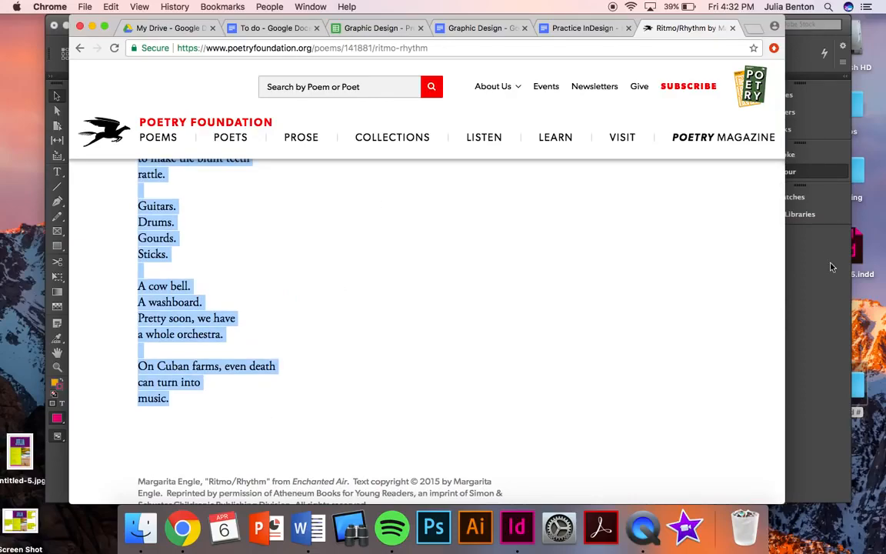
pyautogui.click(839, 284)
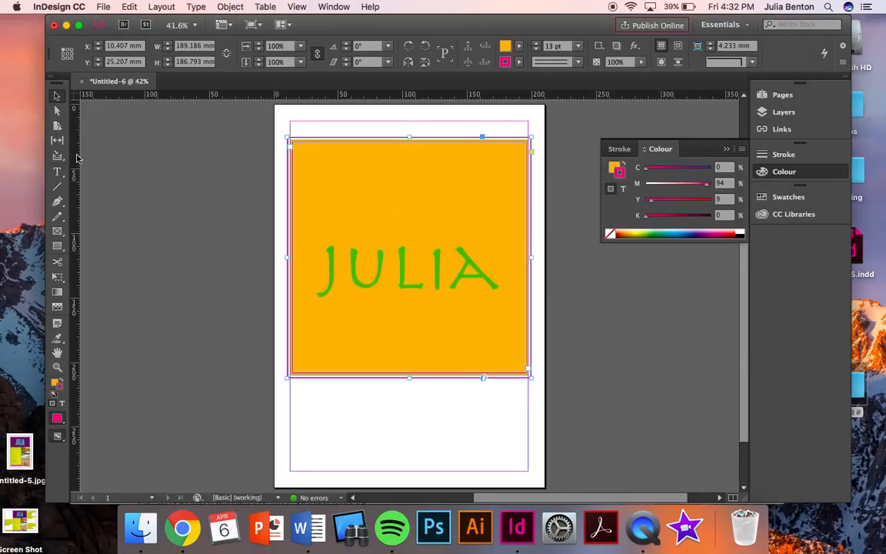
# Step: Draw a text frame about 116 mm wide and 228 mm high over the page's left half and paste the copied poem into it
pyautogui.click(56, 171)
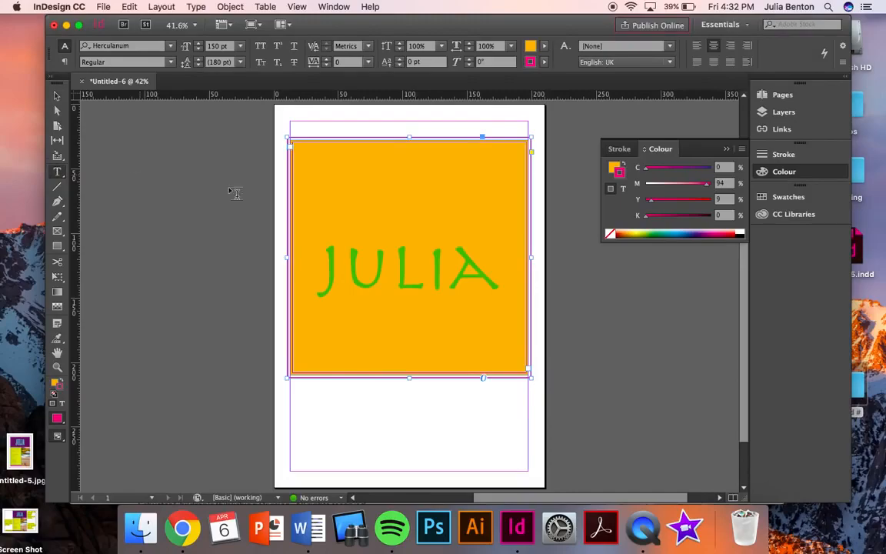
pyautogui.moveTo(290, 176); pyautogui.dragTo(437, 468)
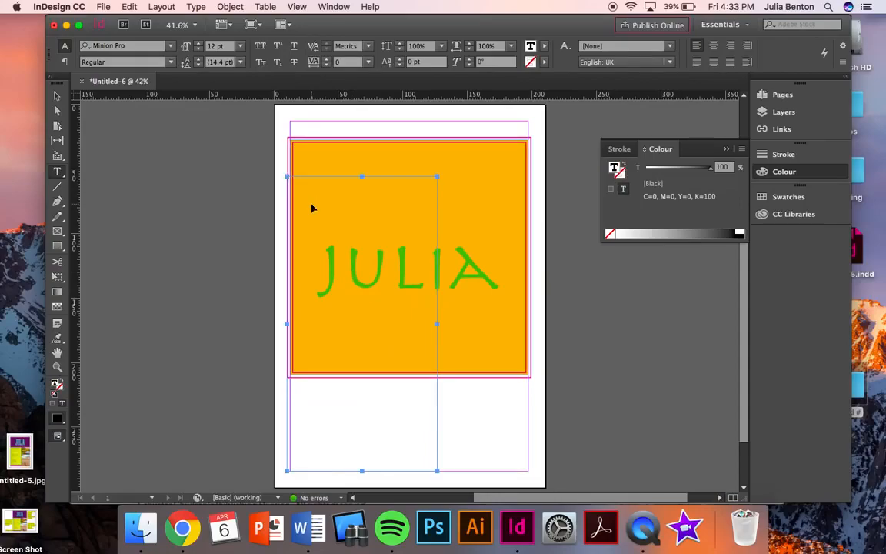
pyautogui.press('super+v')
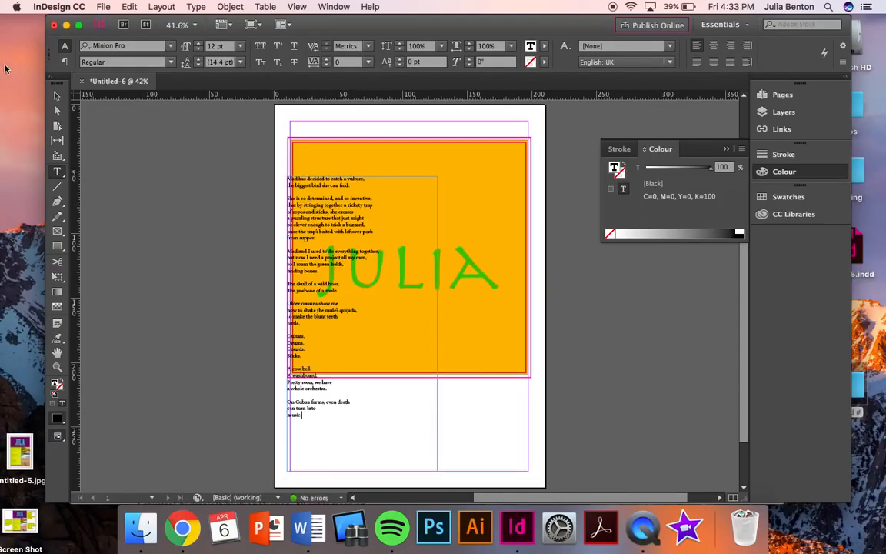
# Step: Shorten the poem's text frame from its lower edge to about 204 mm high, keeping the whole poem inside
pyautogui.press('Escape')
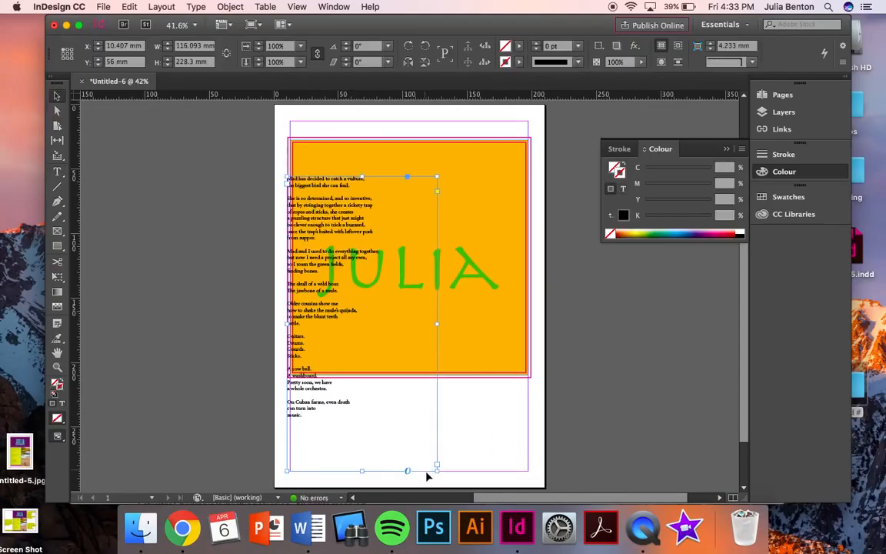
pyautogui.moveTo(361, 470); pyautogui.dragTo(362, 390)
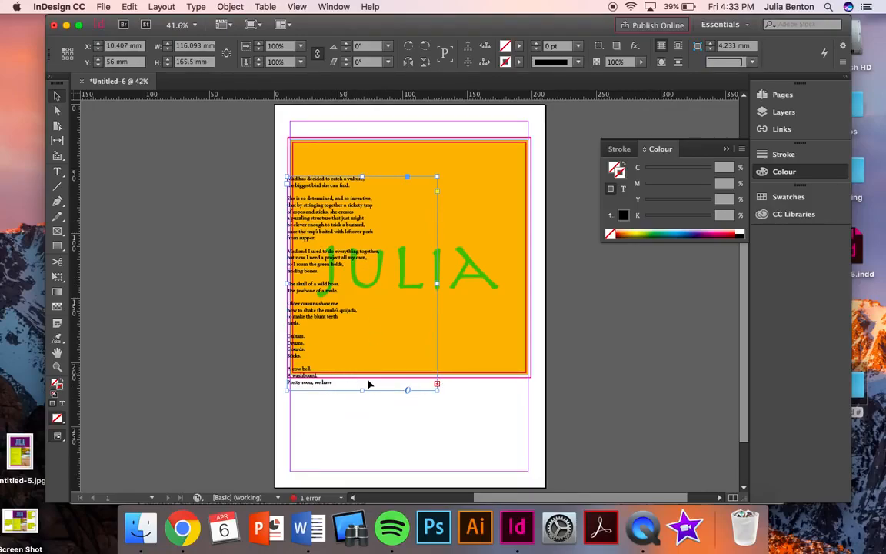
pyautogui.moveTo(362, 391); pyautogui.dragTo(361, 441)
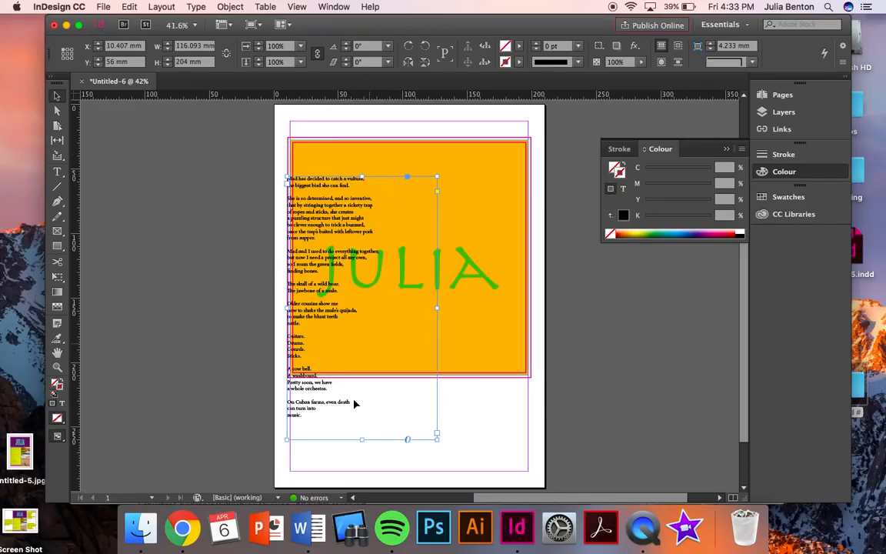
# Step: Select all of the poem's text and colour it dark blue (C=100, M=92, Y=23, K=8)
pyautogui.doubleClick(314, 421)
pyautogui.moveTo(314, 421); pyautogui.dragTo(251, 173)
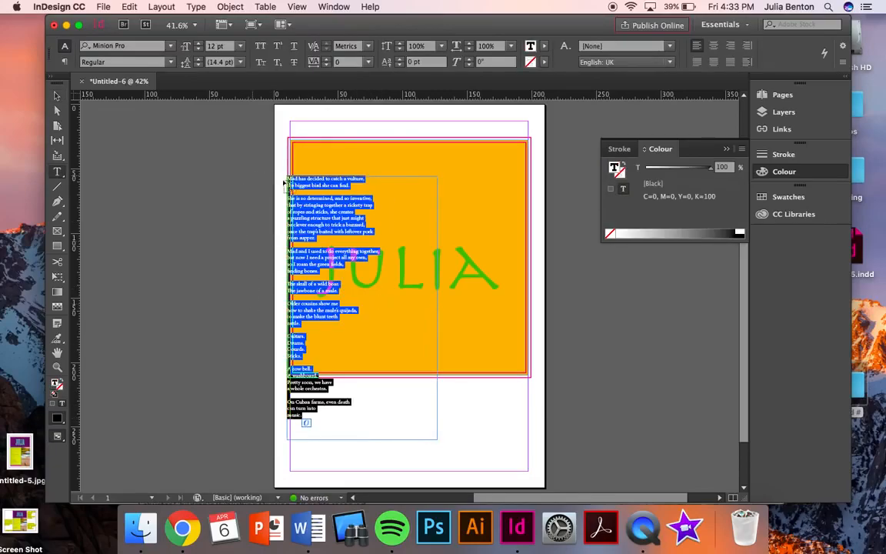
pyautogui.doubleClick(616, 171)
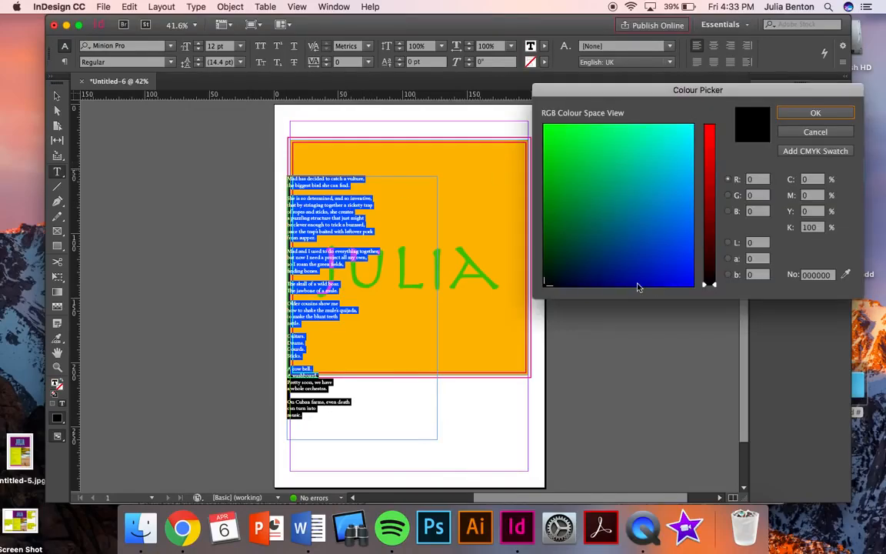
pyautogui.click(643, 262)
pyautogui.click(814, 113)
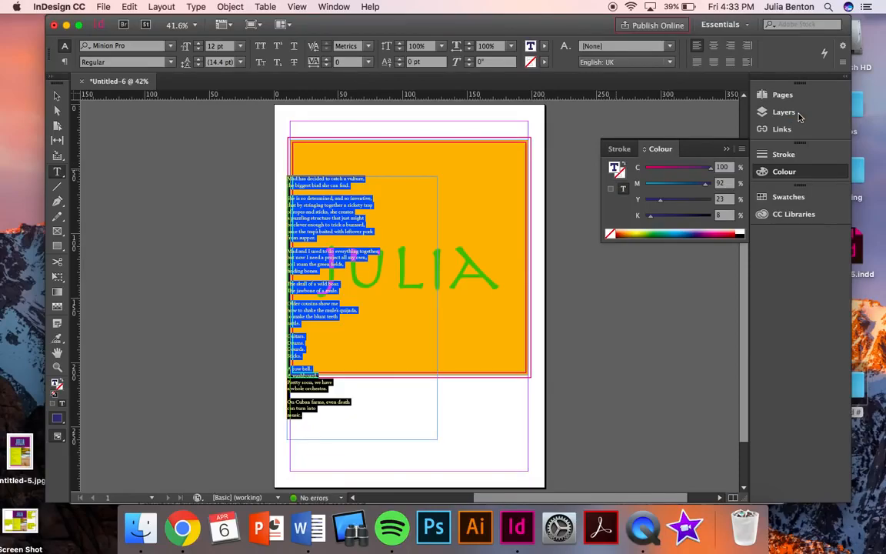
# Step: Fill the poem's frame with bright pink (C=0, M=96, Y=9, K=0)
pyautogui.click(59, 97)
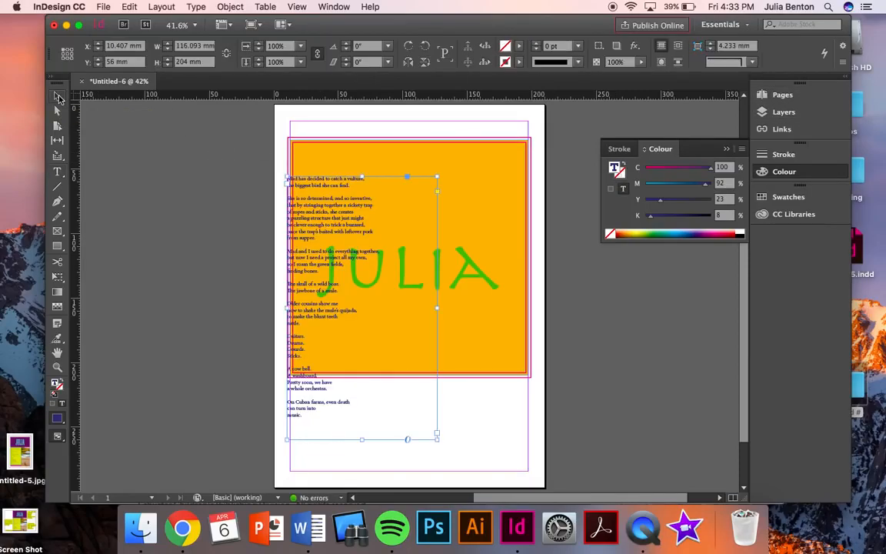
pyautogui.doubleClick(617, 169)
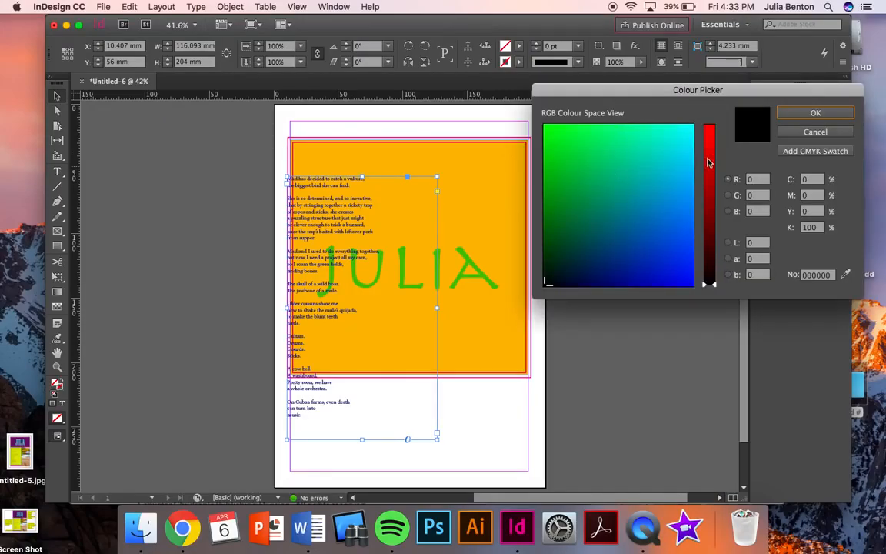
pyautogui.moveTo(710, 127); pyautogui.dragTo(687, 134)
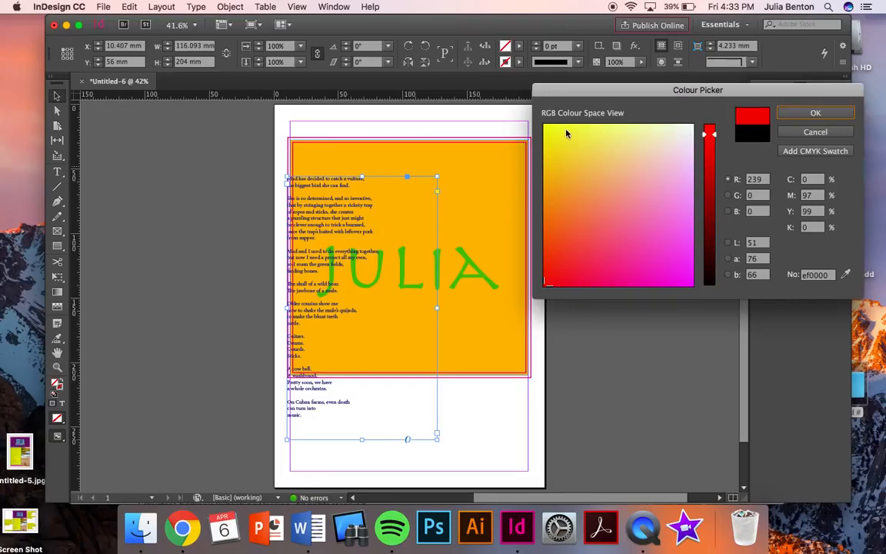
pyautogui.click(615, 283)
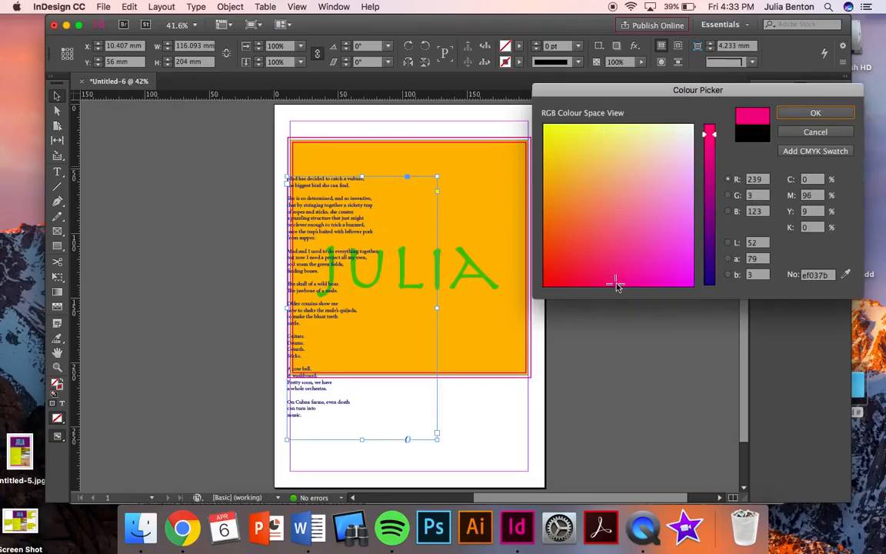
pyautogui.click(816, 114)
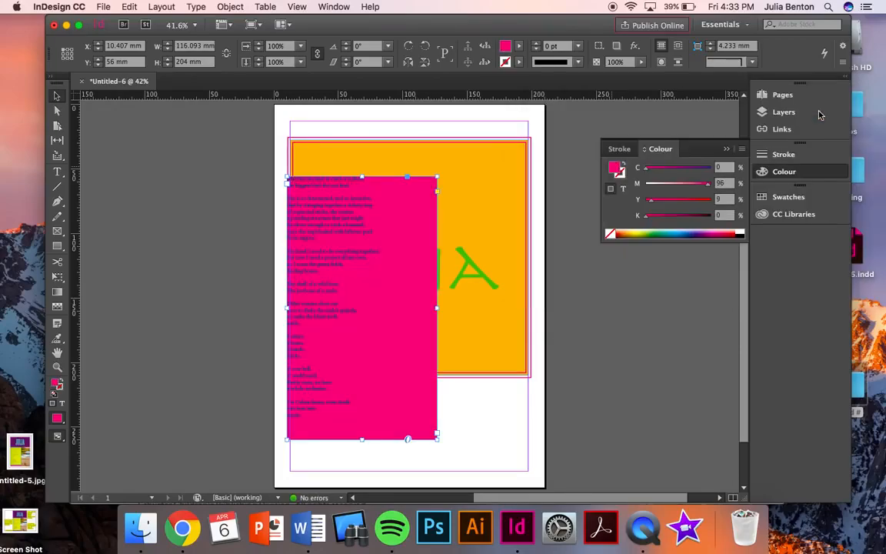
# Step: Give the poem's frame an orange stroke colour (C=3, M=76, Y=100, K=0)
pyautogui.doubleClick(623, 177)
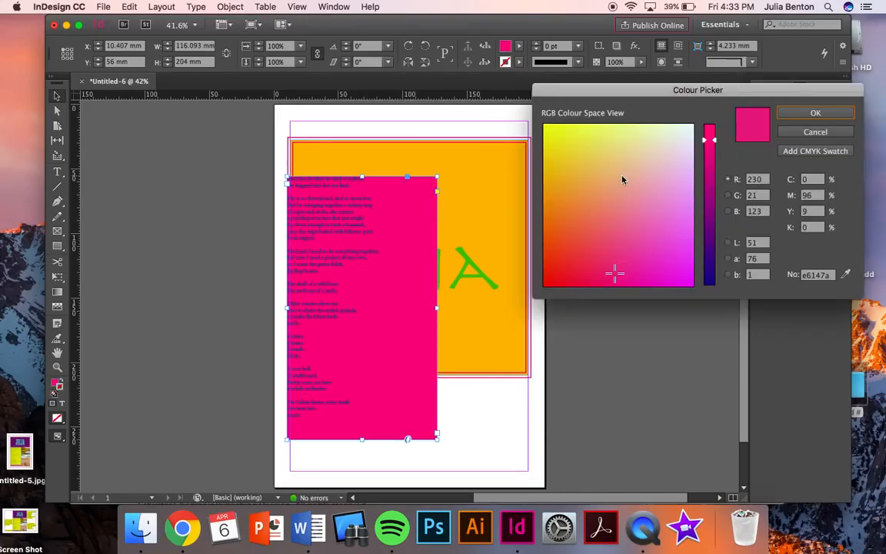
pyautogui.click(547, 234)
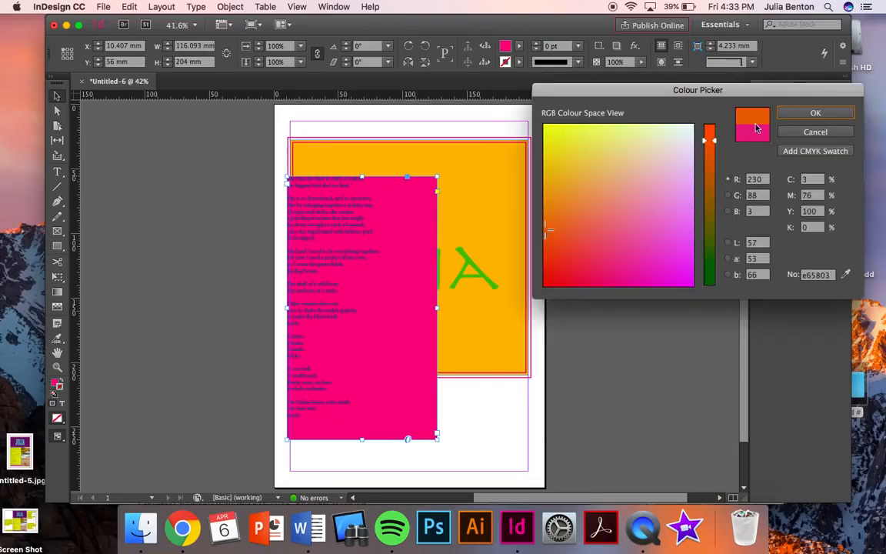
pyautogui.click(815, 113)
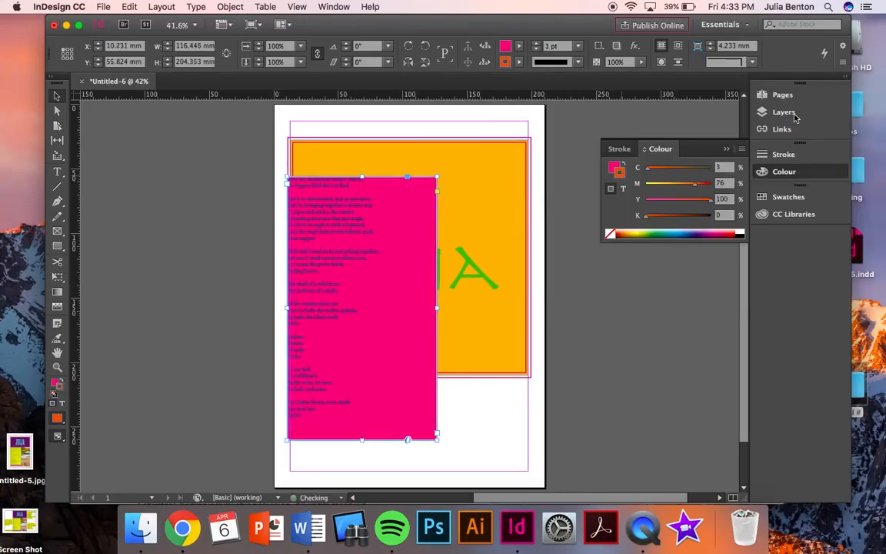
# Step: Increase the poem frame's stroke weight to 17 pt, then deselect the frame and collapse the colour settings
pyautogui.click(537, 44)
pyautogui.click(537, 44)
pyautogui.click(537, 44)
pyautogui.click(537, 44)
pyautogui.click(537, 44)
pyautogui.click(537, 44)
pyautogui.click(537, 43)
pyautogui.click(537, 44)
pyautogui.click(537, 43)
pyautogui.click(537, 44)
pyautogui.click(537, 44)
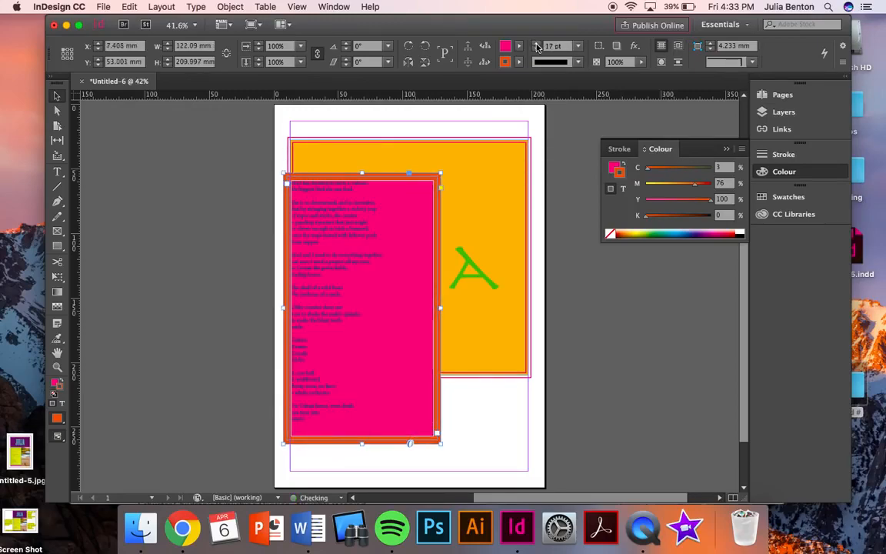
pyautogui.click(470, 422)
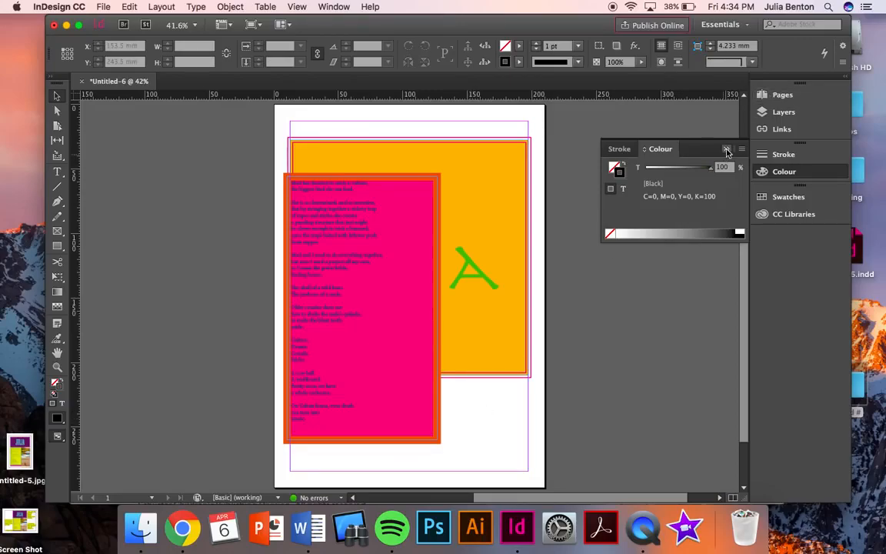
pyautogui.click(727, 148)
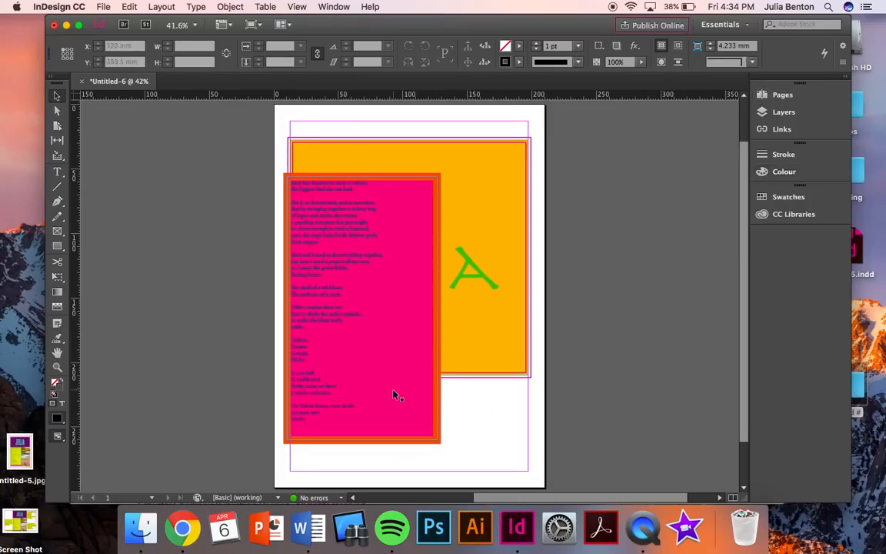
# Step: Switch to Chrome and search Google for "mongolia"
pyautogui.click(177, 529)
pyautogui.click(683, 48)
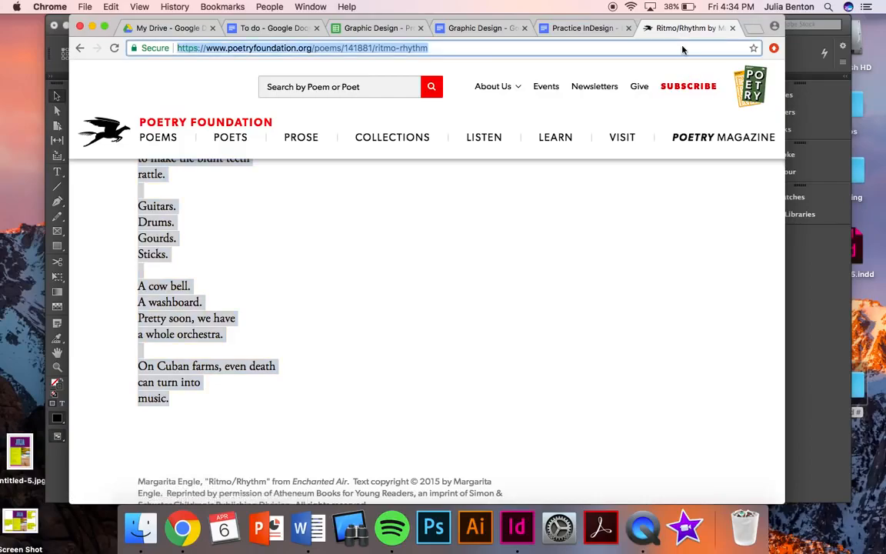
pyautogui.write('mongli')
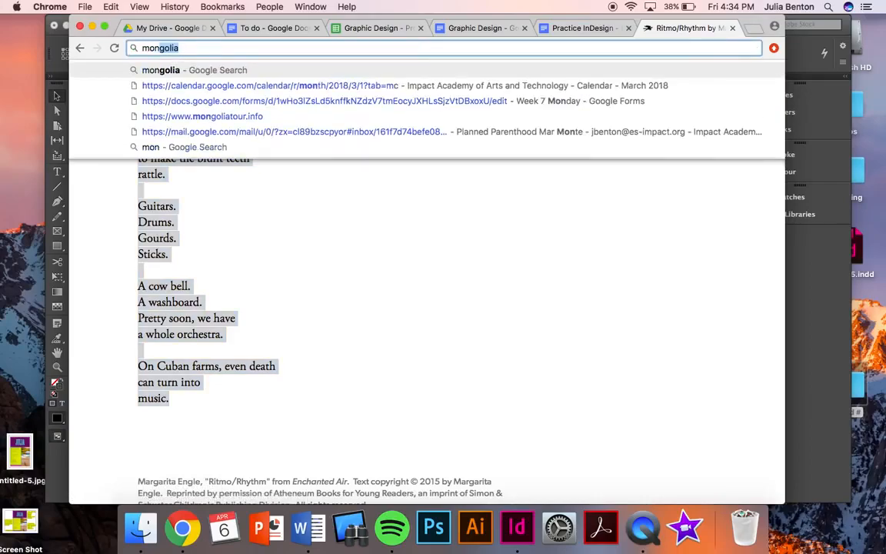
pyautogui.press('BackSpace')
pyautogui.press('BackSpace')
pyautogui.write('olia')
pyautogui.press('Return')
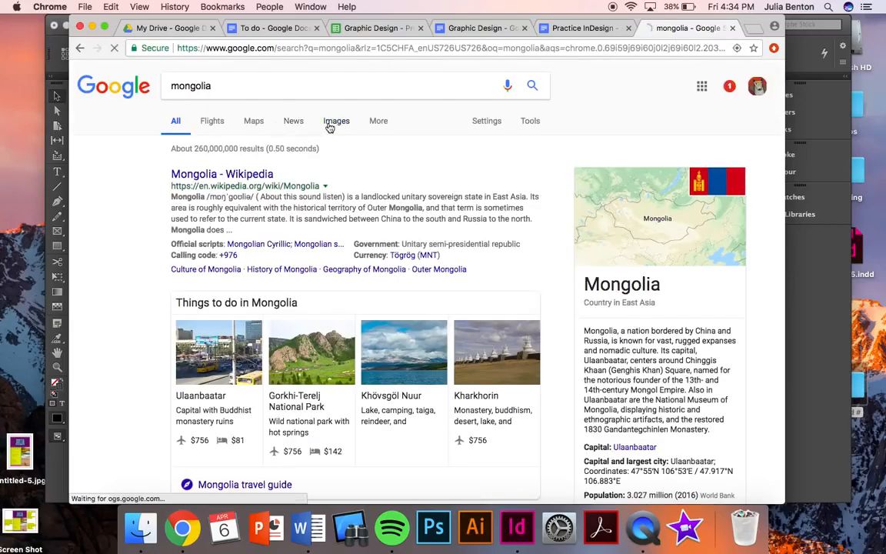
# Step: Show the image results for mongolia and filter them to the Large size
pyautogui.click(331, 122)
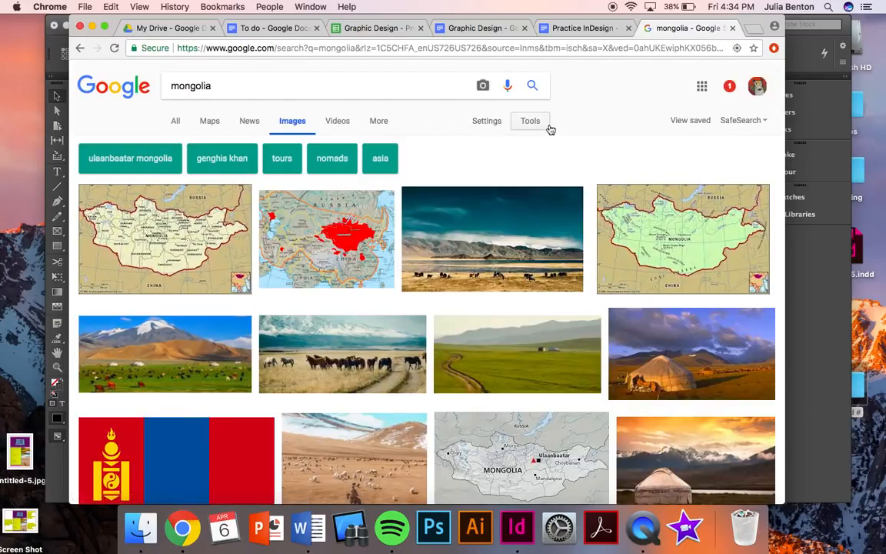
pyautogui.click(522, 124)
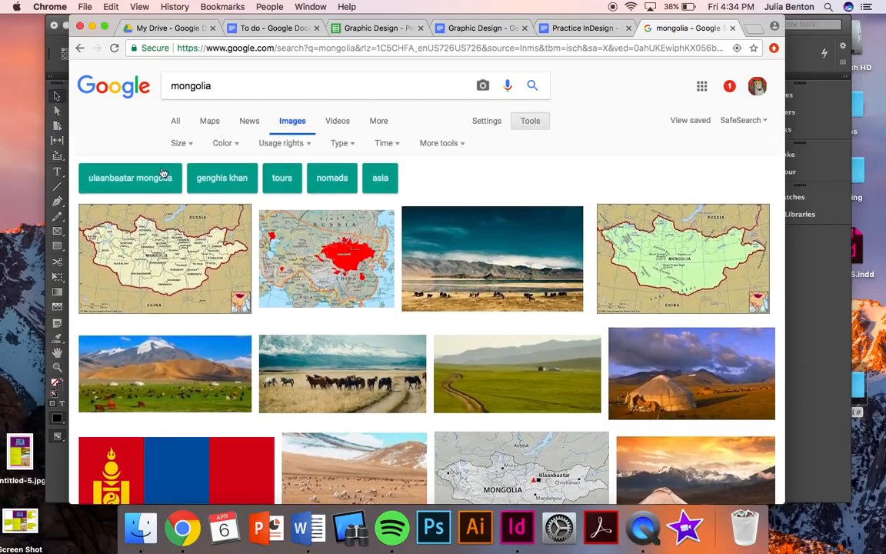
pyautogui.click(180, 140)
pyautogui.click(180, 177)
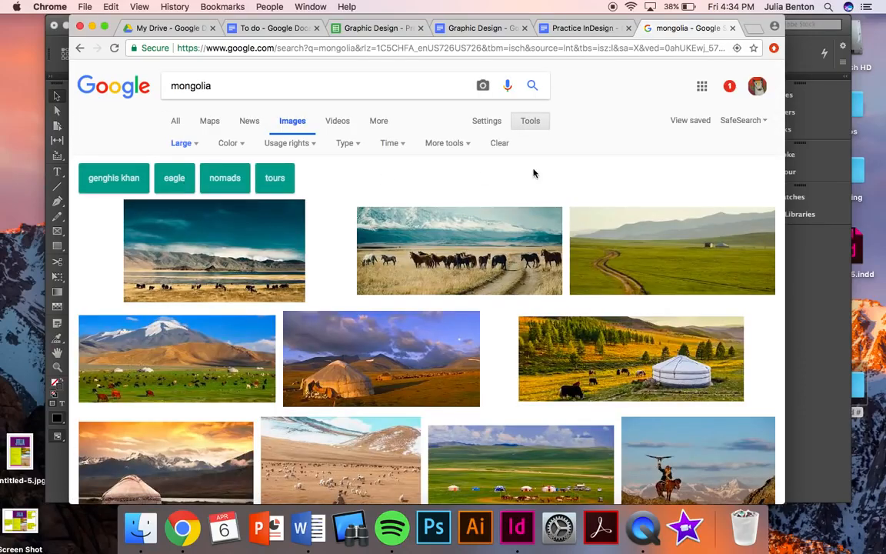
# Step: Choose the picture of a white yurt beside a pine forest and visit its source web page
pyautogui.scroll(-2, 613, 275)
pyautogui.click(613, 276)
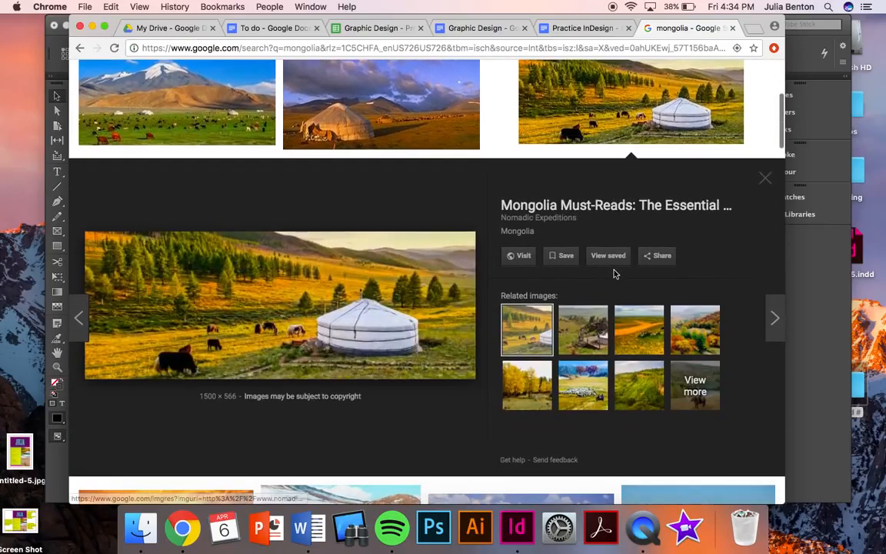
pyautogui.click(517, 257)
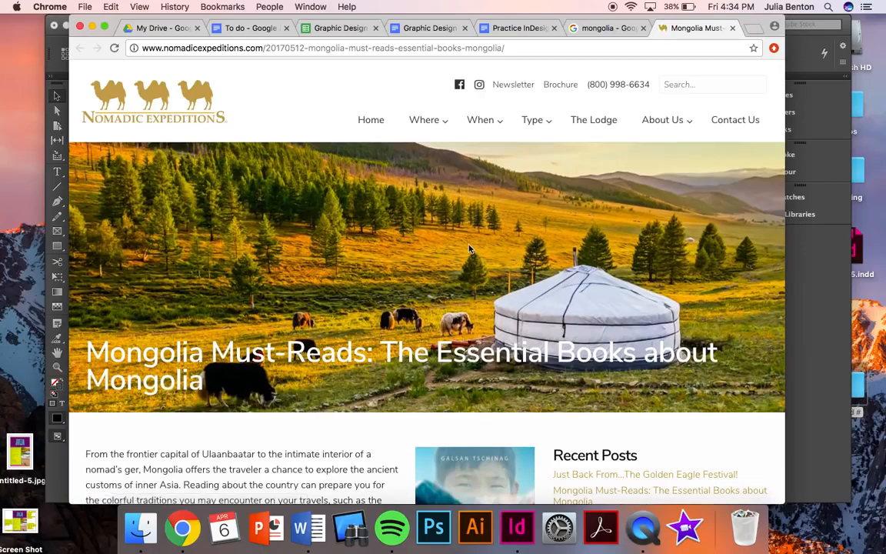
# Step: Save the yurt banner image from the web page into the Period # folder on the desktop as mongolia-books.jpg
pyautogui.moveTo(414, 269); pyautogui.dragTo(860, 386)
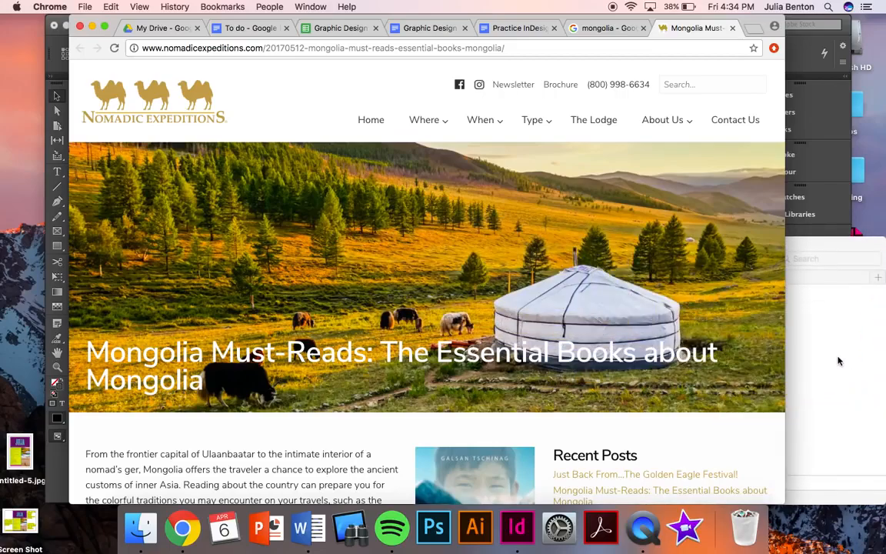
pyautogui.click(839, 361)
pyautogui.click(269, 188)
pyautogui.moveTo(751, 23); pyautogui.dragTo(584, 12)
pyautogui.moveTo(373, 311); pyautogui.dragTo(692, 357)
pyautogui.moveTo(708, 264); pyautogui.dragTo(772, 264)
pyautogui.click(449, 157)
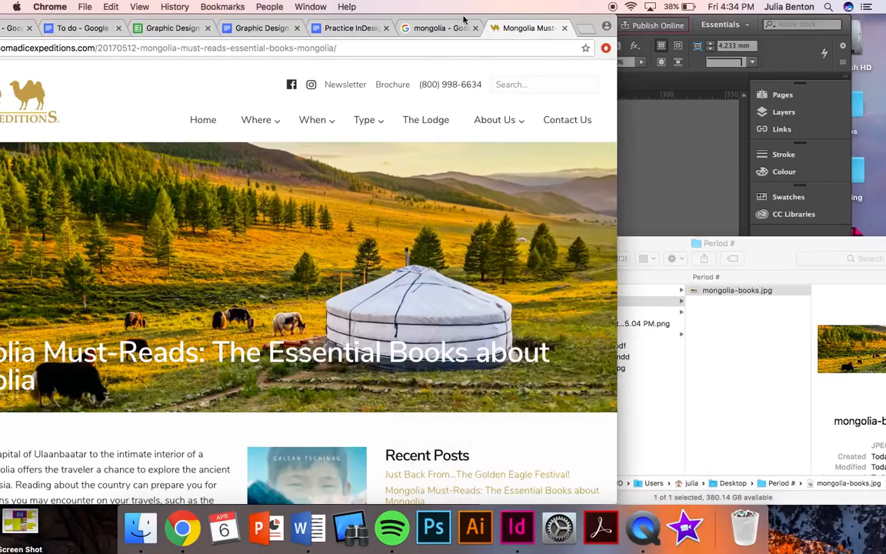
# Step: Close the yurt web page and visit the source page of the snowy mountain picture with grazing herds
pyautogui.moveTo(461, 15); pyautogui.dragTo(591, 5)
pyautogui.scroll(-20, 417, 356)
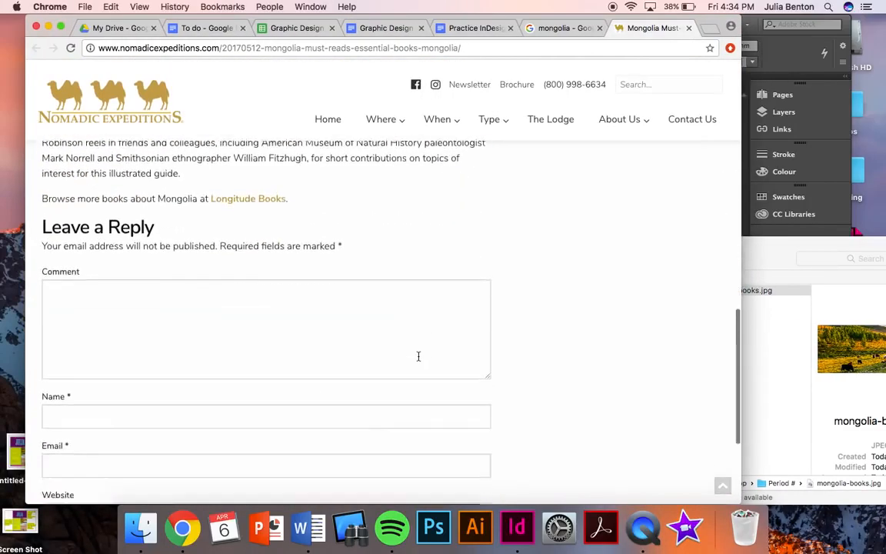
pyautogui.press('super+w')
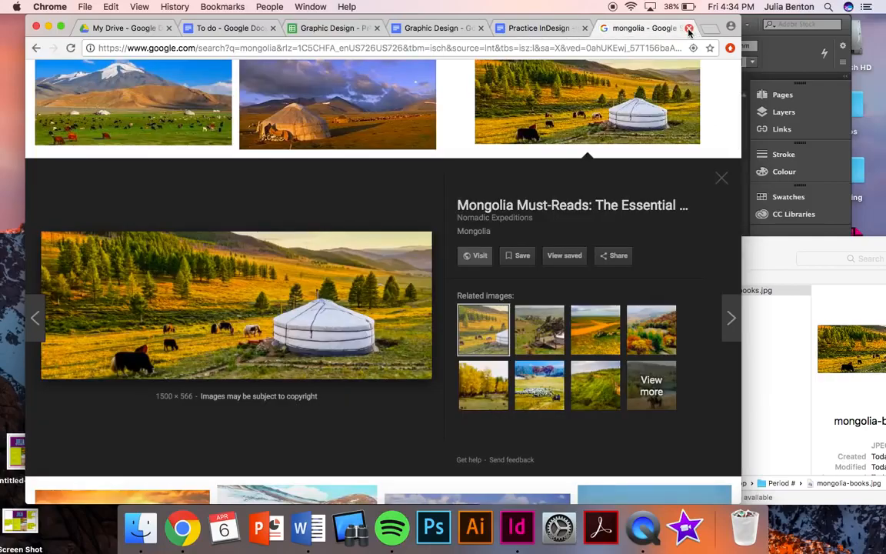
pyautogui.scroll(2, 324, 323)
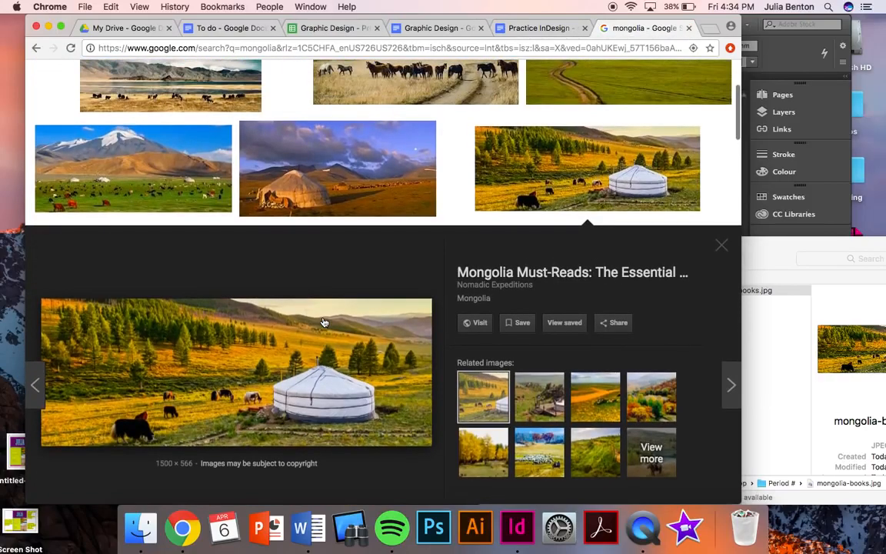
pyautogui.click(157, 154)
pyautogui.click(478, 250)
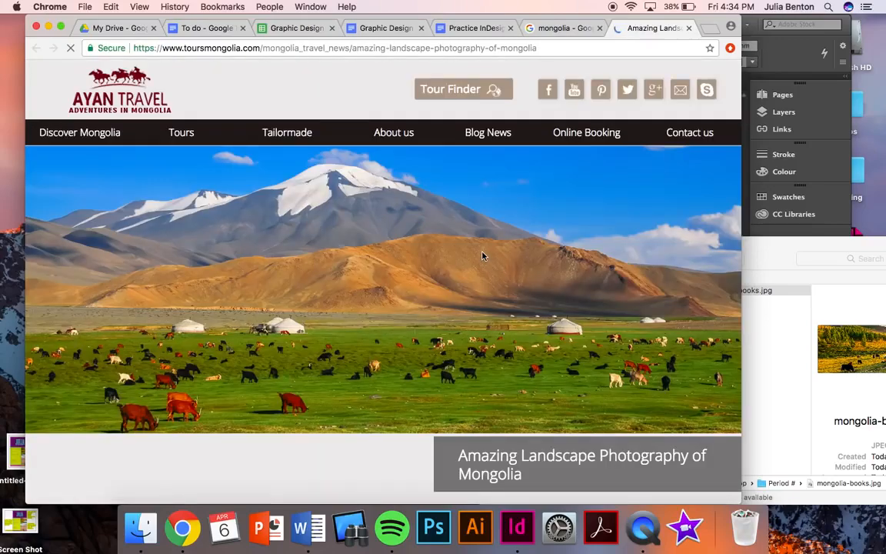
# Step: Save the snowy mountain image into the Period # folder, switch back to InDesign and shift its window clear of the folder window
pyautogui.moveTo(378, 269); pyautogui.dragTo(781, 356)
pyautogui.click(781, 63)
pyautogui.moveTo(520, 24); pyautogui.dragTo(488, 25)
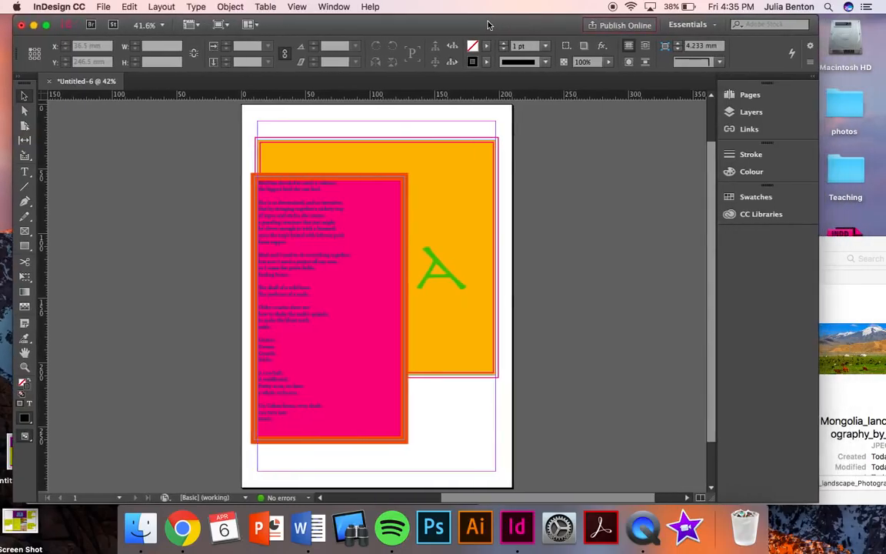
# Step: Place the snowy mountain picture from the Period # folder on the page at about X 36 mm, Y 37 mm
pyautogui.click(838, 309)
pyautogui.moveTo(773, 235); pyautogui.dragTo(840, 159)
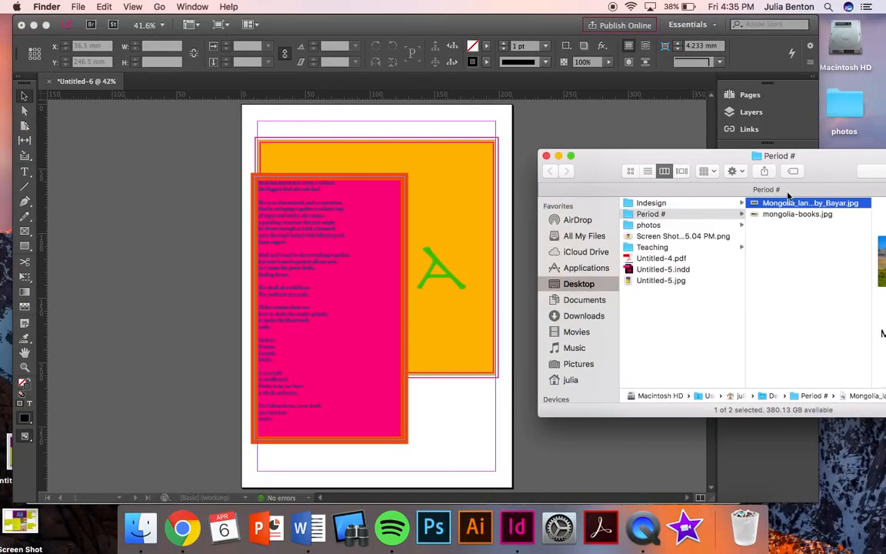
pyautogui.moveTo(805, 204); pyautogui.dragTo(340, 170)
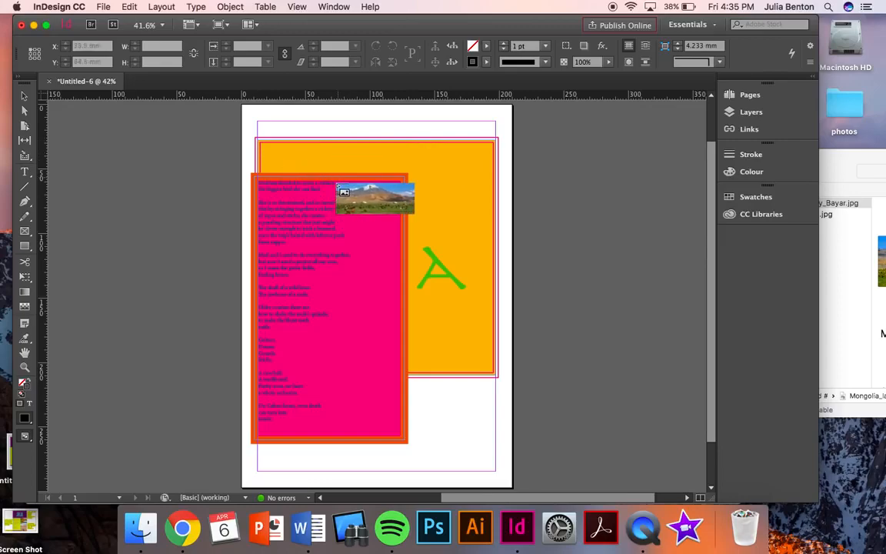
pyautogui.click(288, 153)
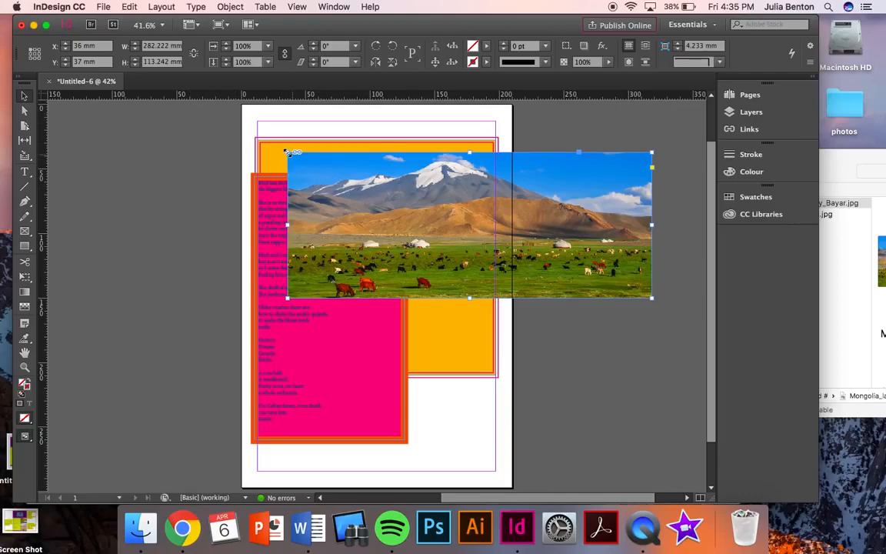
# Step: Scale the snowy mountain picture with its frame to about 135 × 54 mm and move it to the page's lower-left margin corner
pyautogui.moveTo(286, 151); pyautogui.dragTo(401, 220)
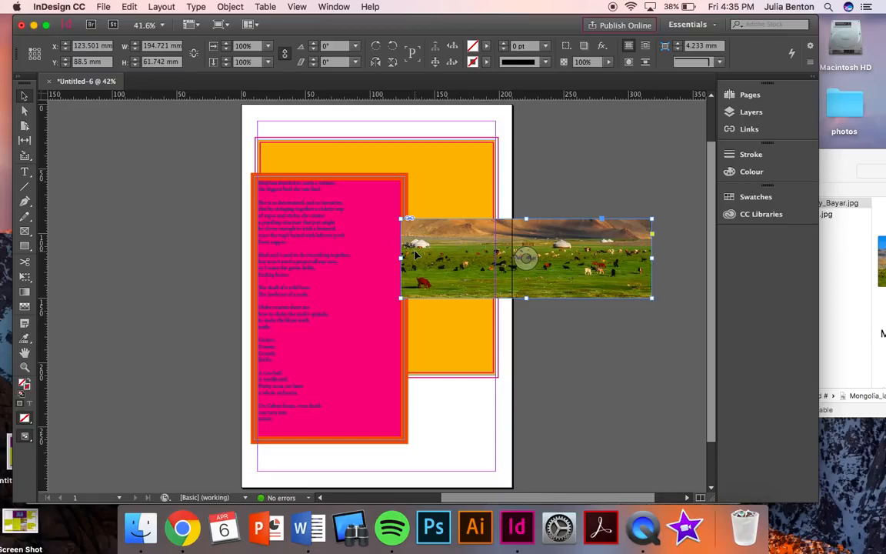
pyautogui.press('super+z')
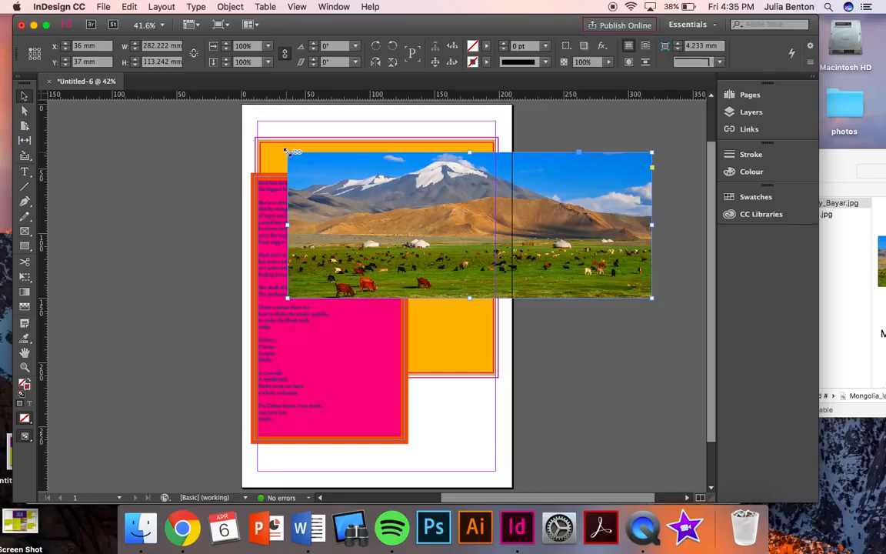
pyautogui.moveTo(286, 151); pyautogui.dragTo(478, 240)
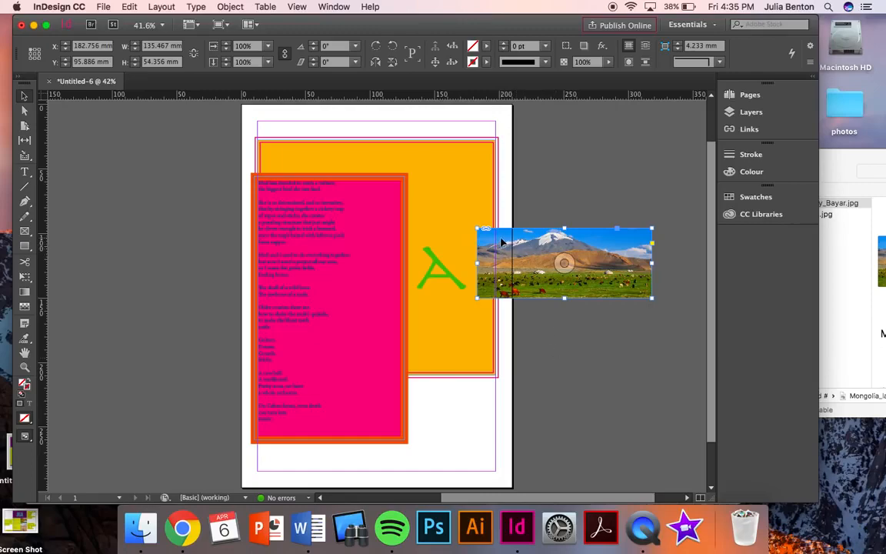
pyautogui.moveTo(531, 239); pyautogui.dragTo(304, 415)
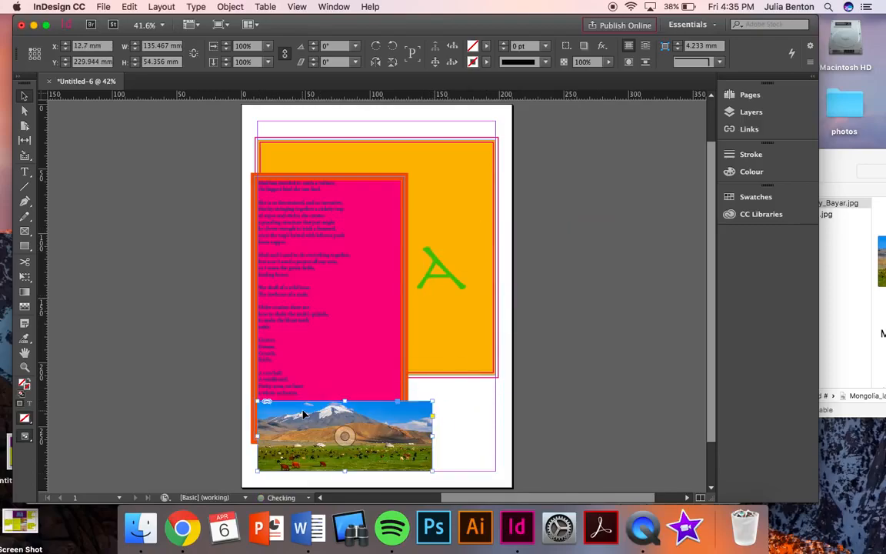
# Step: Try shifting the mountain picture's content inside its frame, undo the shift, and reselect the whole picture
pyautogui.click(345, 436)
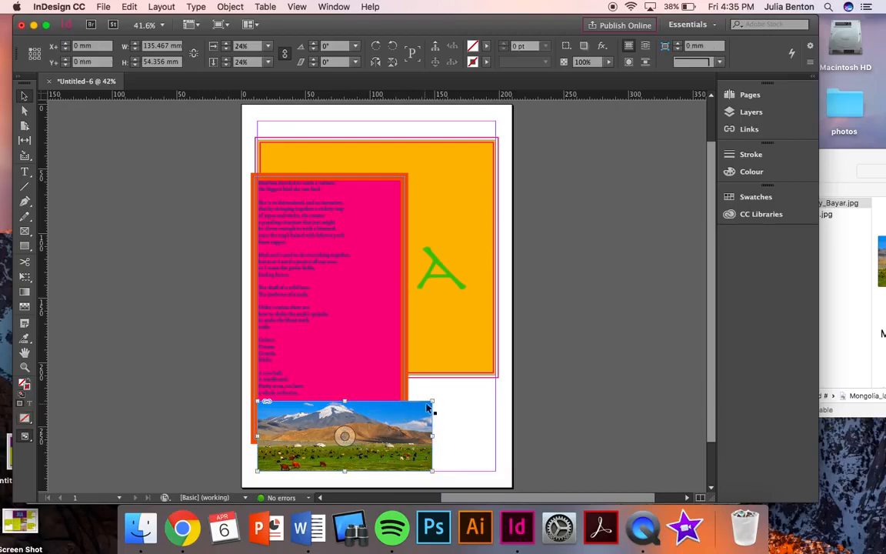
pyautogui.moveTo(403, 439); pyautogui.dragTo(434, 385)
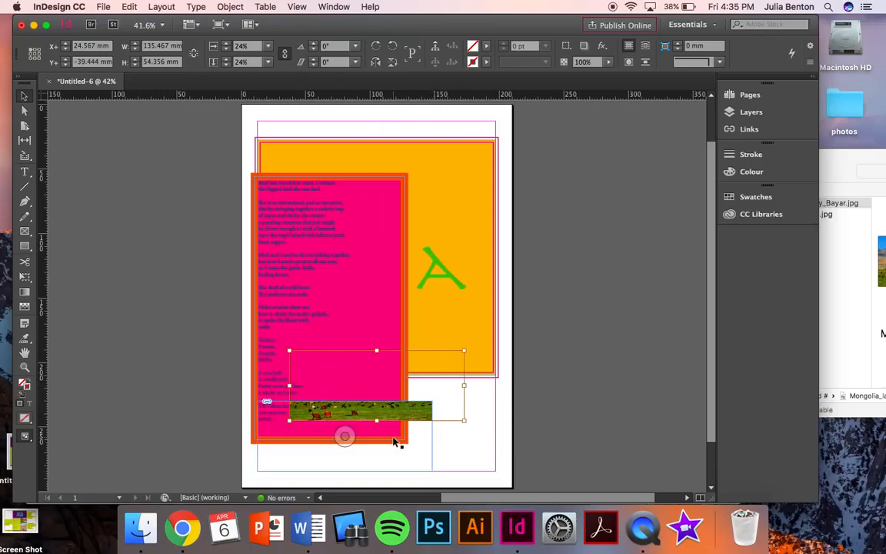
pyautogui.press('super+z')
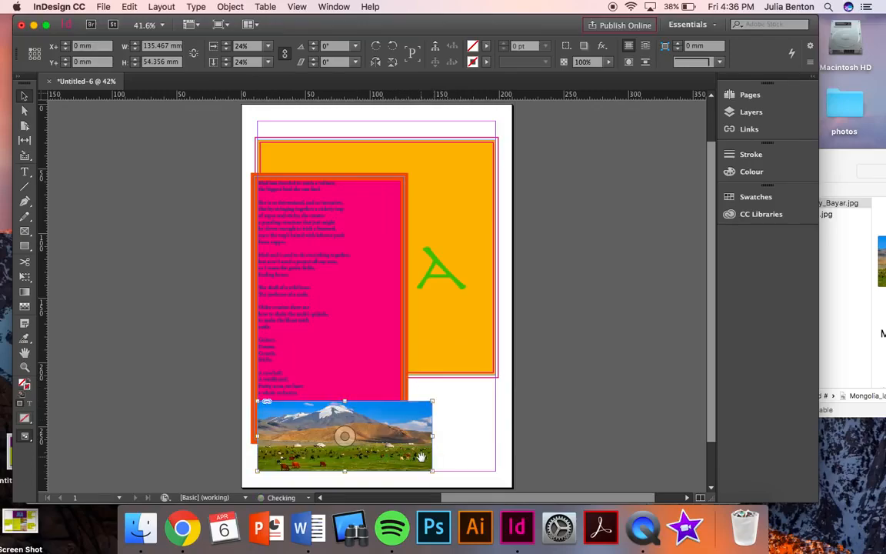
pyautogui.click(183, 413)
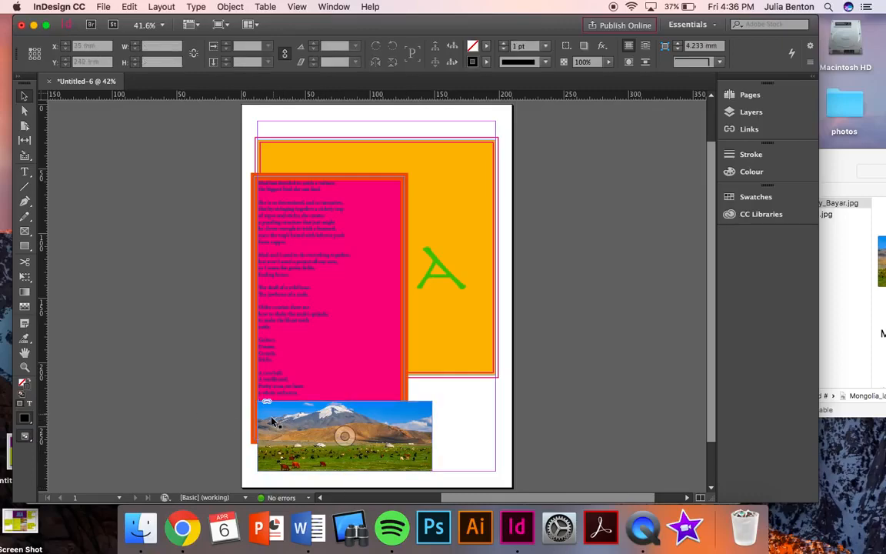
pyautogui.moveTo(271, 422)
pyautogui.mouseDown()
pyautogui.moveTo(291, 422)
pyautogui.moveTo(271, 422)
pyautogui.mouseUp()
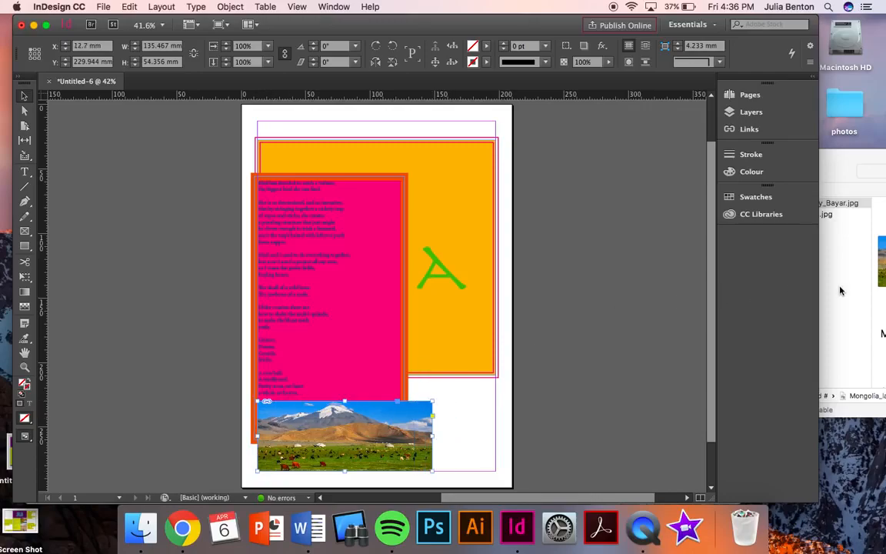
# Step: Place mongolia-books.jpg from the Period # folder on the page at about X 68 mm, Y 92 mm
pyautogui.click(840, 291)
pyautogui.click(850, 278)
pyautogui.rightClick(818, 221)
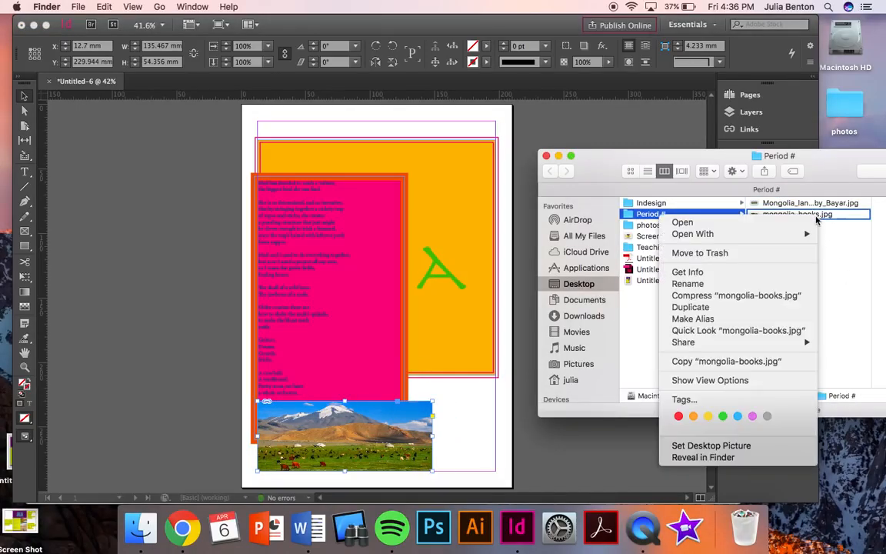
pyautogui.click(830, 236)
pyautogui.click(830, 217)
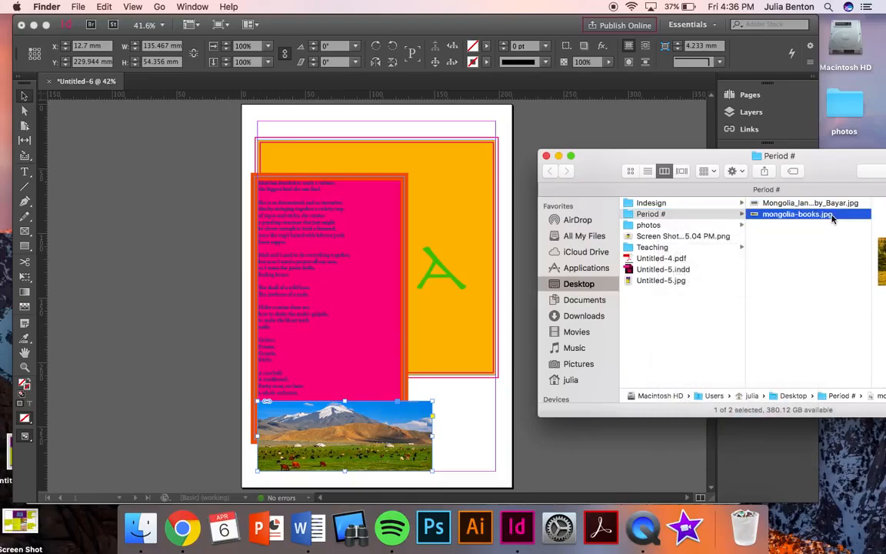
pyautogui.moveTo(821, 219); pyautogui.dragTo(357, 236)
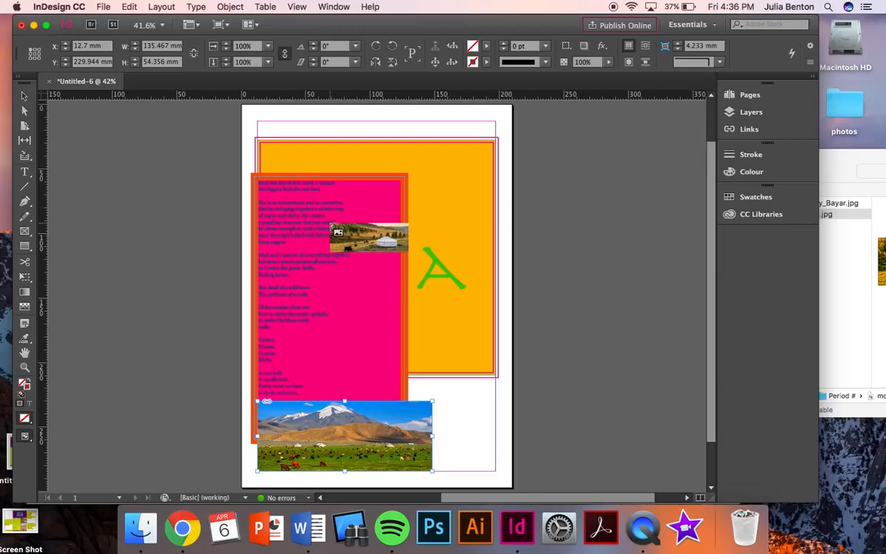
pyautogui.click(329, 223)
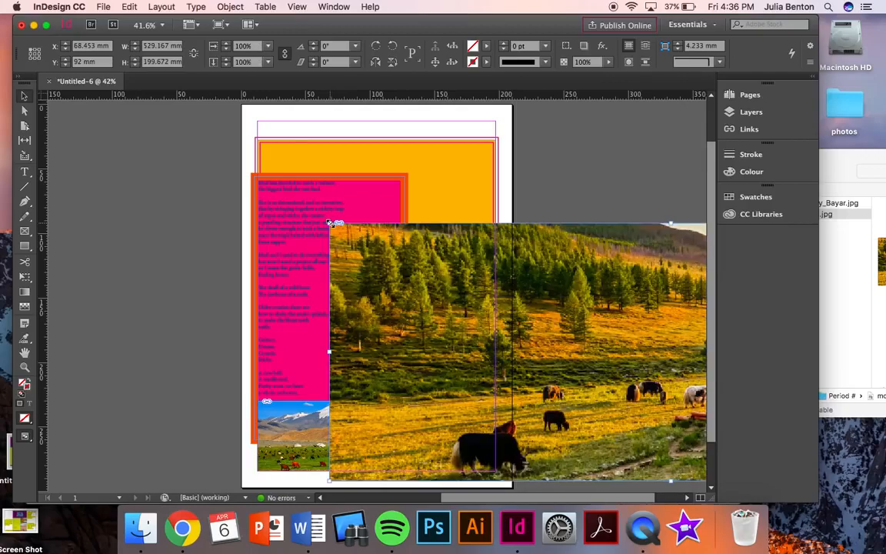
# Step: Scale the yurt picture to about 187 × 71 mm and align it between the margins along the page's upper edge
pyautogui.moveTo(329, 223); pyautogui.dragTo(254, 265)
pyautogui.moveTo(204, 137); pyautogui.dragTo(351, 230)
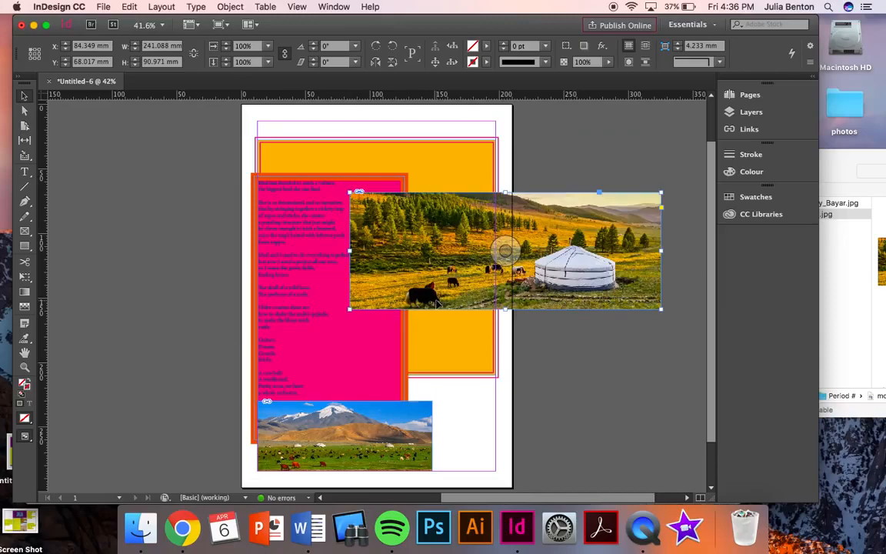
pyautogui.moveTo(473, 291); pyautogui.dragTo(378, 221)
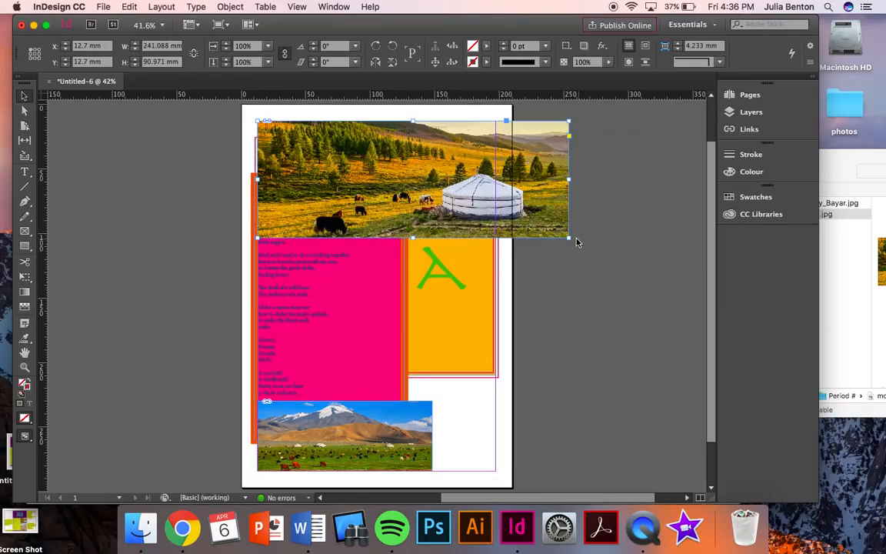
pyautogui.moveTo(569, 237); pyautogui.dragTo(500, 213)
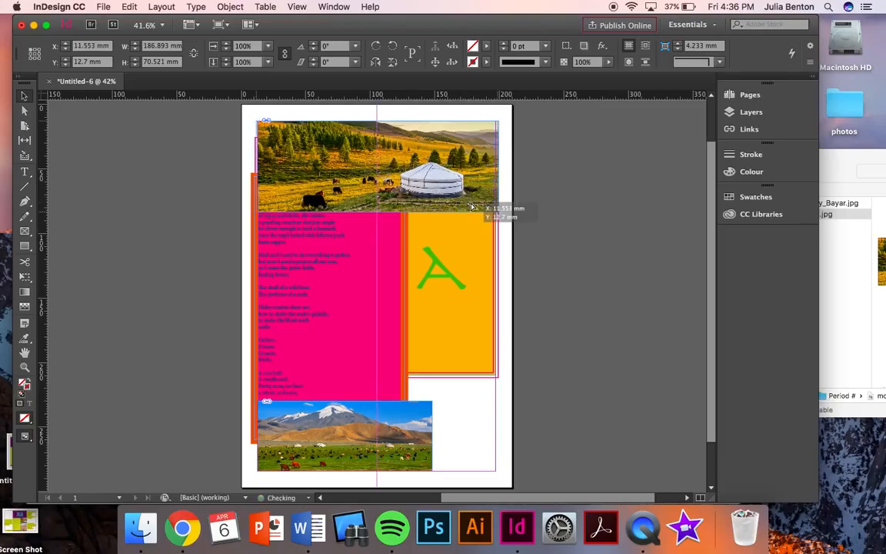
pyautogui.click(538, 212)
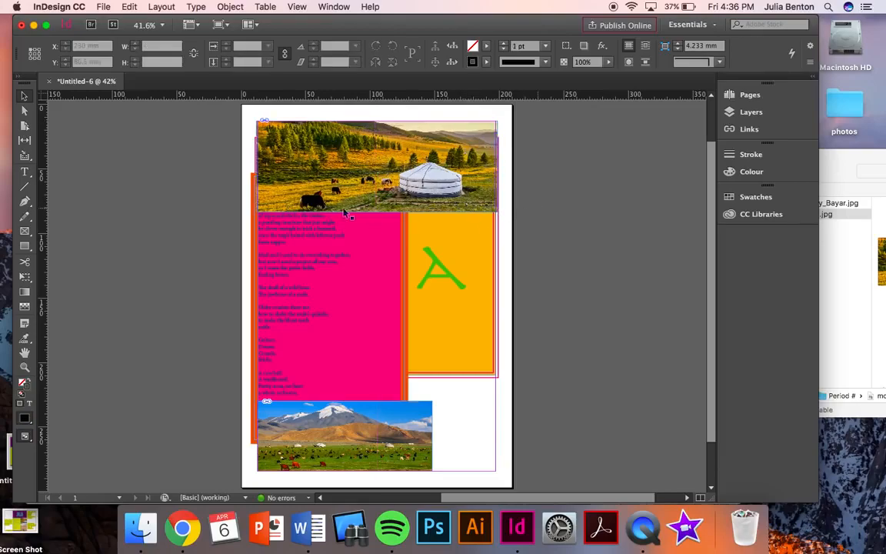
# Step: Draw a diagonal line about 114 mm long across the pink and orange frames and give it the green stroke colour 00db7d
pyautogui.click(24, 188)
pyautogui.moveTo(358, 326)
pyautogui.mouseDown()
pyautogui.moveTo(470, 359)
pyautogui.moveTo(488, 396)
pyautogui.mouseUp()
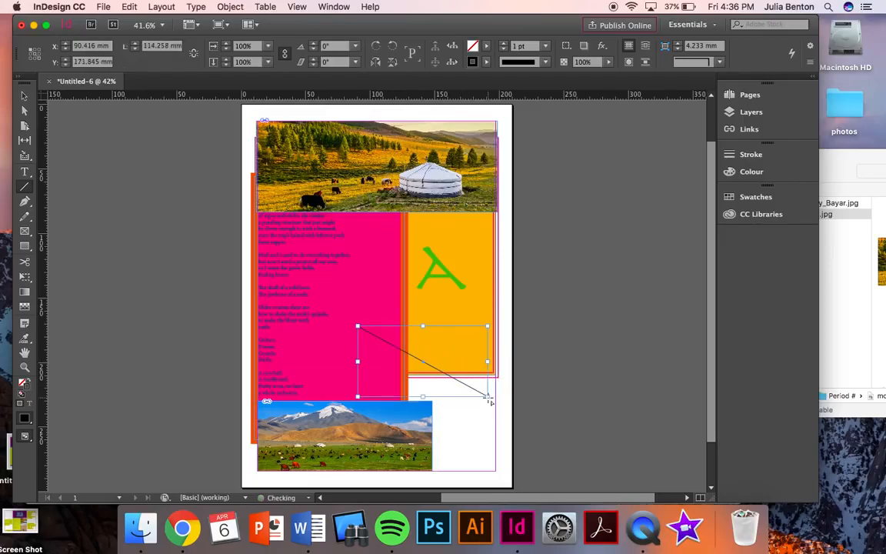
pyautogui.doubleClick(472, 64)
pyautogui.click(618, 148)
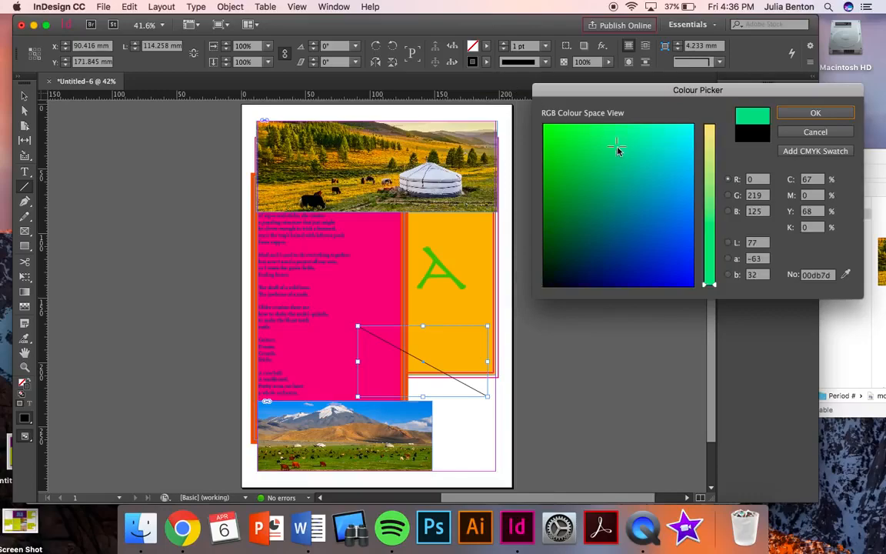
pyautogui.click(806, 113)
# Step: Set the diagonal line's stroke weight to 10 pt and its stroke type to Japanese Dots
pyautogui.click(504, 47)
pyautogui.click(504, 47)
pyautogui.click(545, 63)
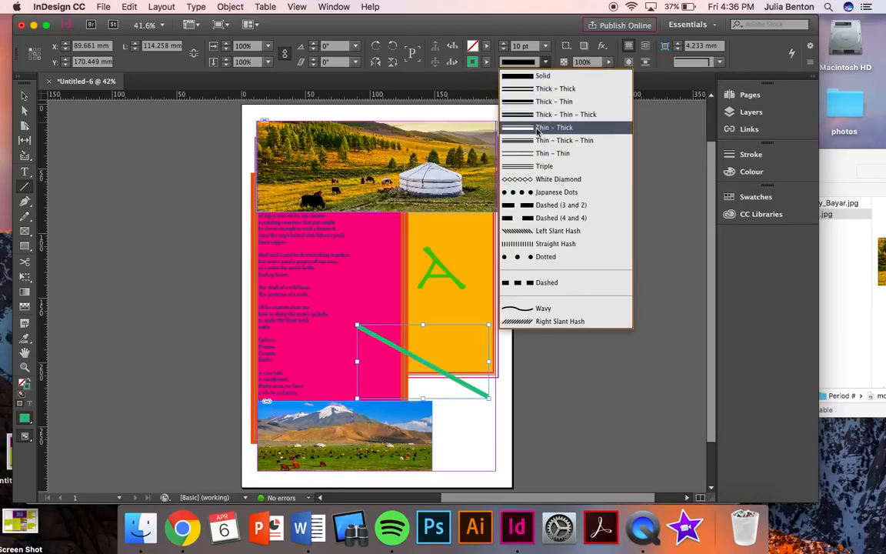
pyautogui.click(552, 193)
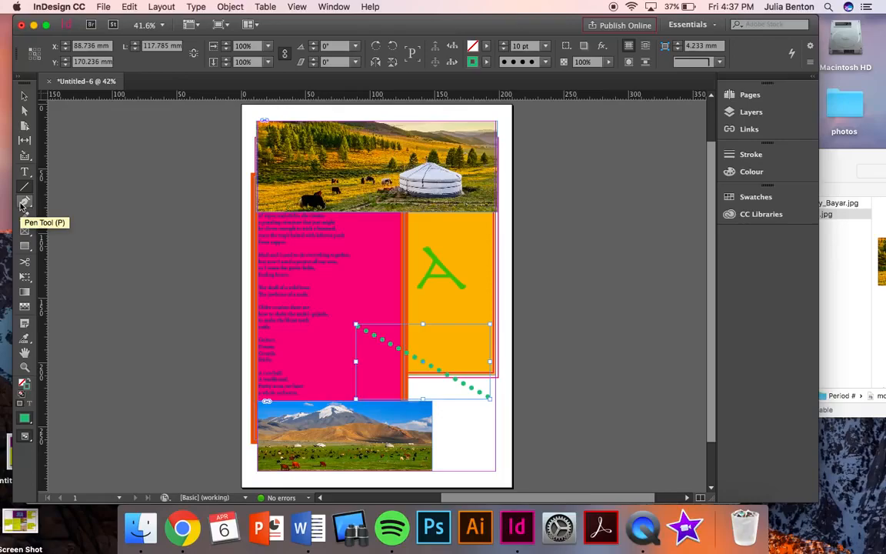
# Step: Draw an open zigzag of three peaks, about 44 × 46 mm, over the poem frame with the Pen tool
pyautogui.click(24, 203)
pyautogui.click(336, 290)
pyautogui.click(344, 251)
pyautogui.click(360, 290)
pyautogui.click(361, 250)
pyautogui.click(377, 296)
pyautogui.click(377, 250)
pyautogui.click(392, 307)
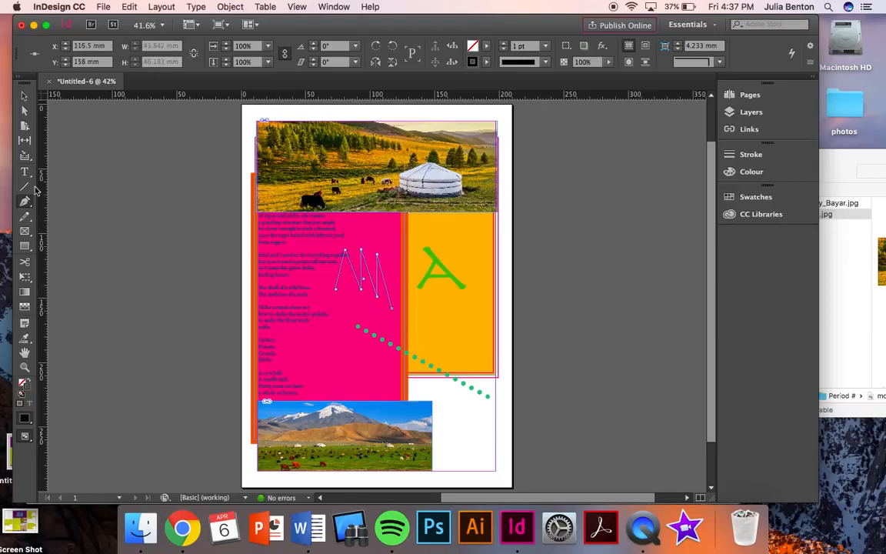
# Step: Draw a freehand heart about 40 × 40 mm below the zigzag with the Pencil tool and fill it light blue
pyautogui.click(25, 216)
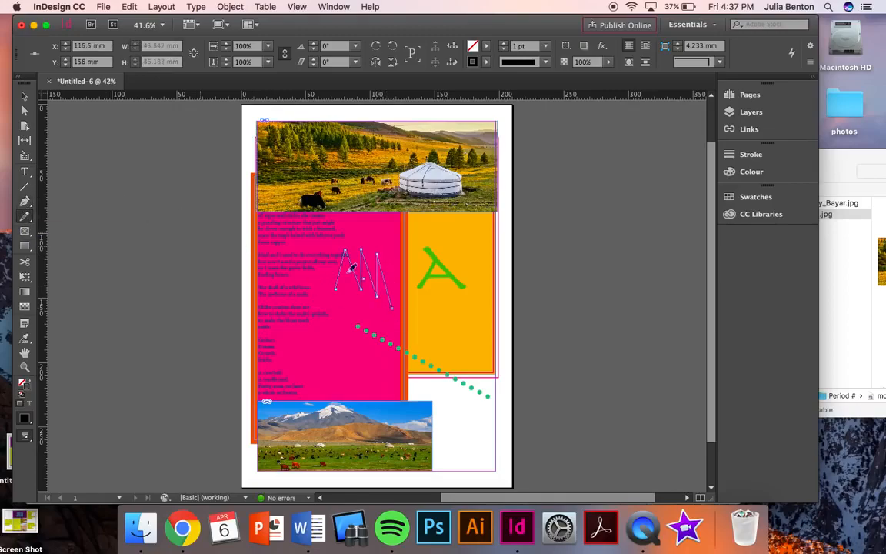
pyautogui.moveTo(340, 360)
pyautogui.mouseDown()
pyautogui.moveTo(337, 379)
pyautogui.moveTo(370, 349)
pyautogui.moveTo(342, 348)
pyautogui.moveTo(343, 383)
pyautogui.mouseUp()
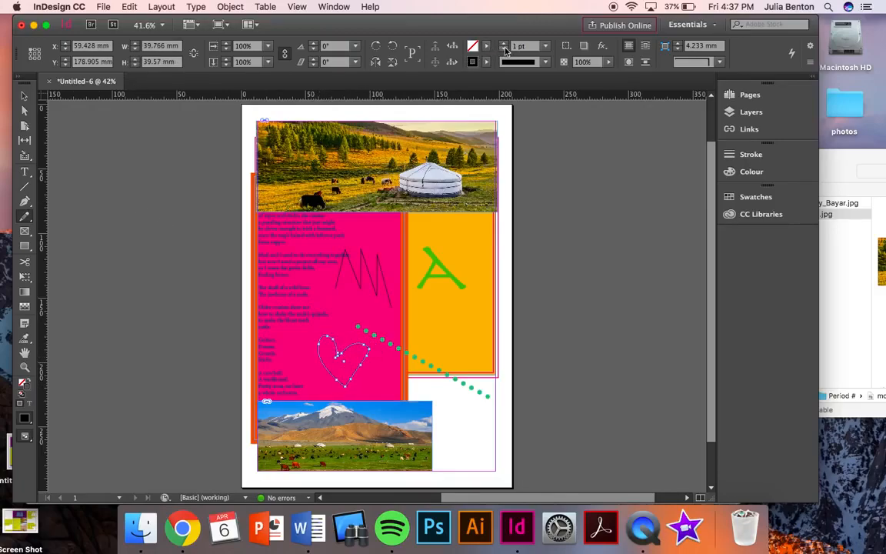
pyautogui.doubleClick(475, 48)
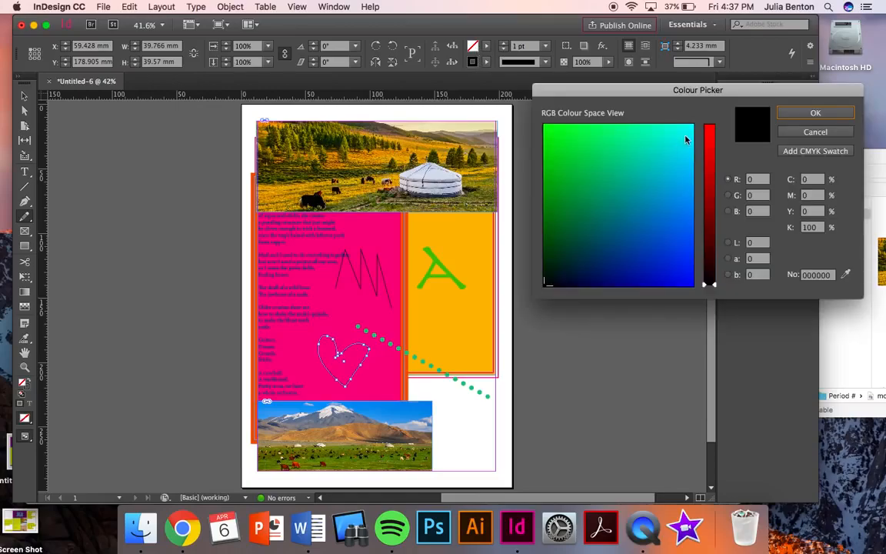
pyautogui.click(686, 140)
pyautogui.click(816, 113)
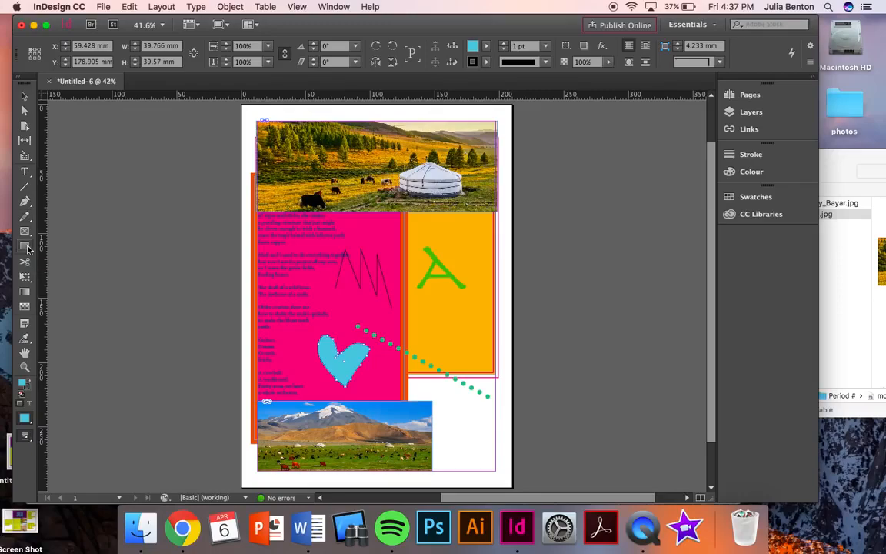
# Step: Draw an ellipse about 54 × 28 mm above the mountain picture's upper-right corner and fill it with green 65f756
pyautogui.click(25, 246)
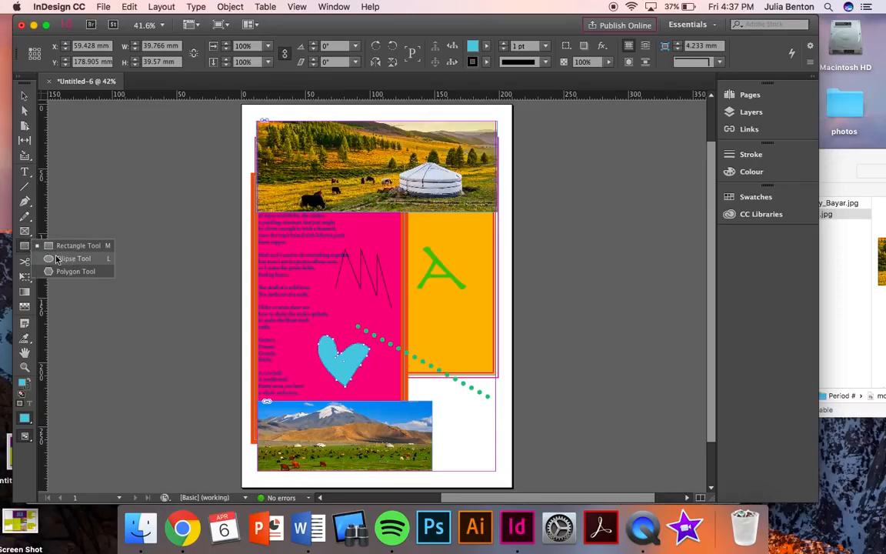
pyautogui.click(63, 259)
pyautogui.moveTo(377, 378); pyautogui.dragTo(446, 414)
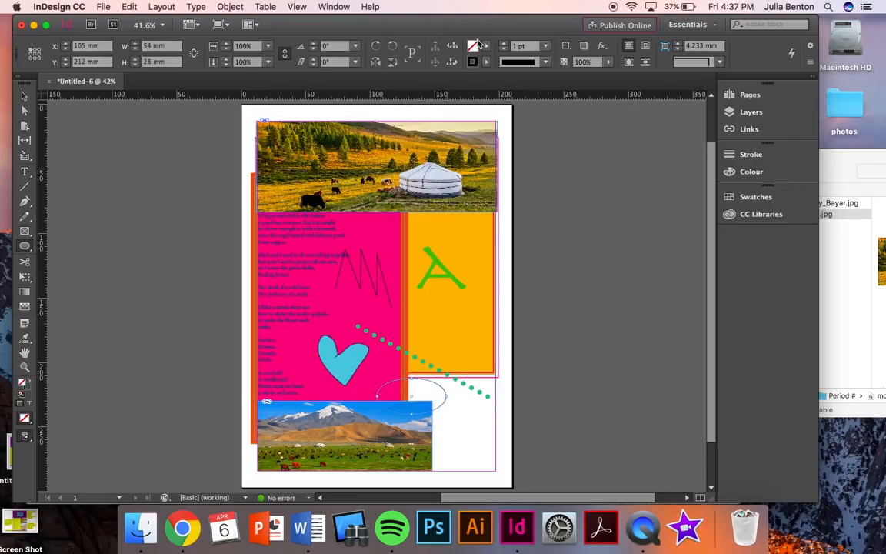
pyautogui.doubleClick(474, 47)
pyautogui.click(593, 129)
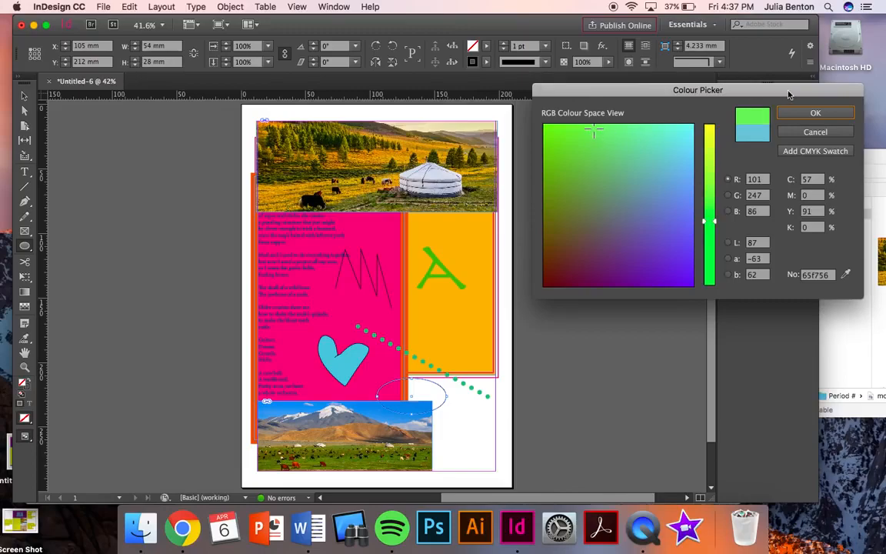
pyautogui.click(814, 113)
# Step: Shrink the orange name frame from its upper-left corner to about 135 × 89 mm
pyautogui.click(24, 95)
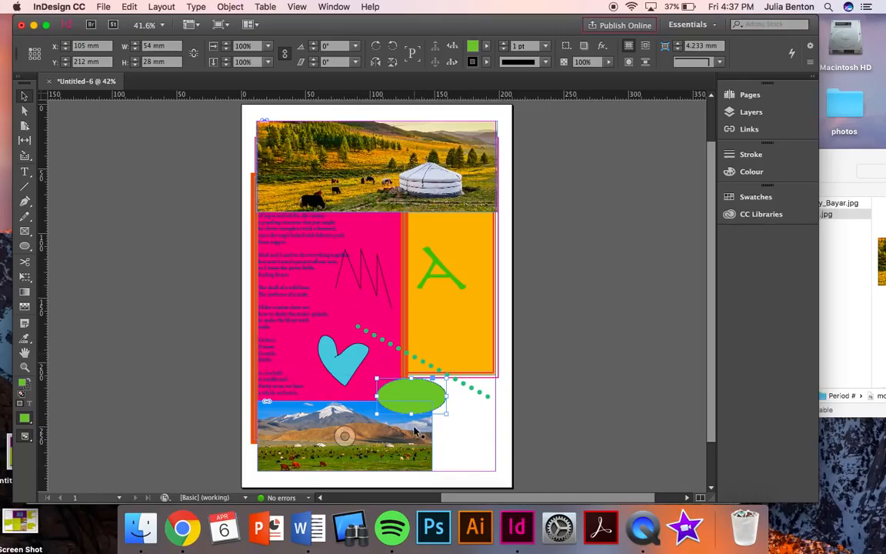
pyautogui.click(462, 311)
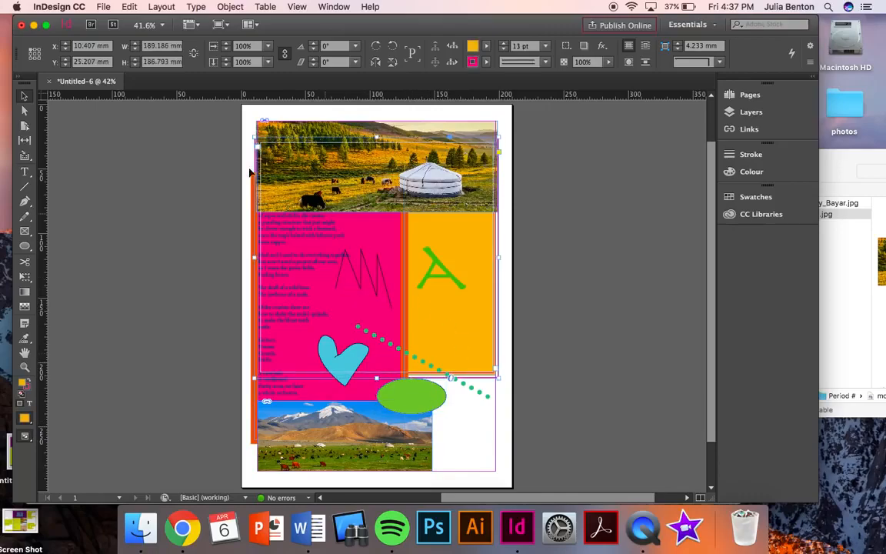
pyautogui.moveTo(254, 137); pyautogui.dragTo(325, 264)
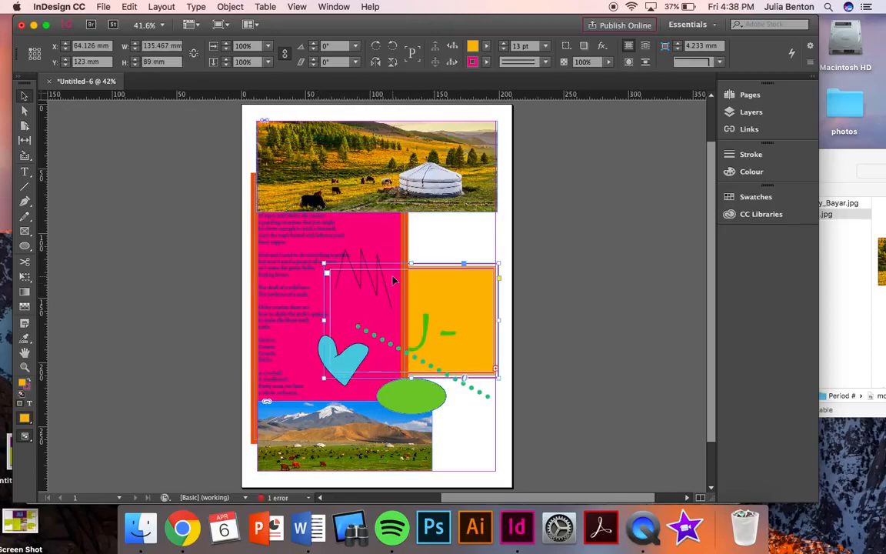
# Step: Undo the last resize of the orange name frame and lower its top edge, making it about 189 × 95.5 mm
pyautogui.press('cmd+z')
pyautogui.moveTo(376, 137); pyautogui.dragTo(375, 254)
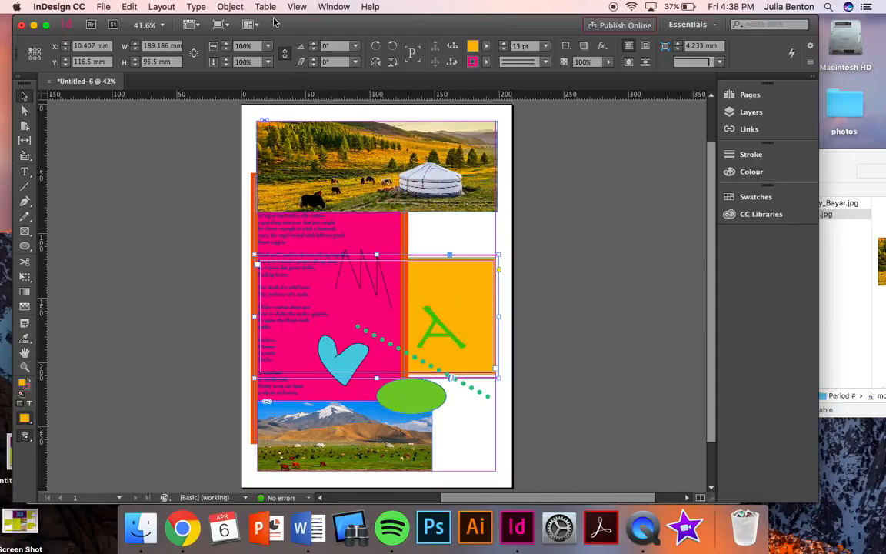
# Step: Bring the orange name frame to the front and move it up to about X 9.1 mm, Y 74.7 mm
pyautogui.click(230, 7)
pyautogui.moveTo(262, 45)
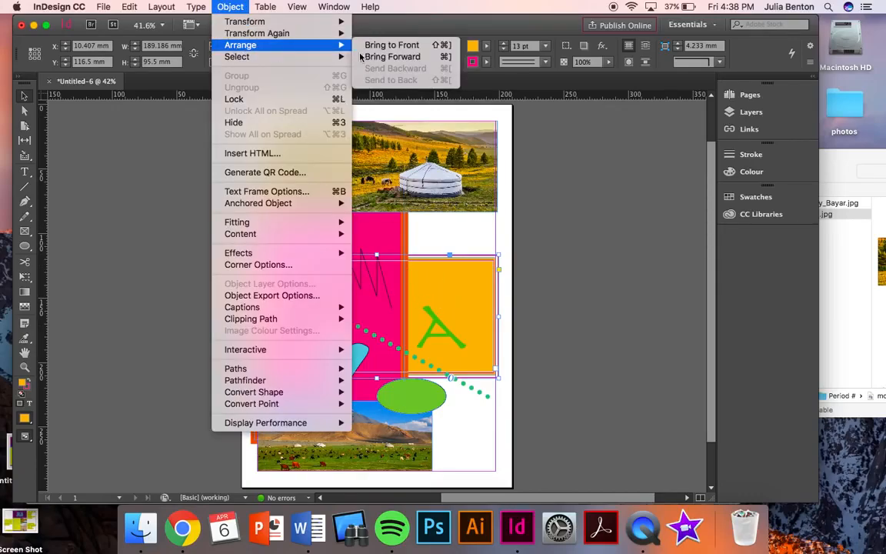
pyautogui.click(392, 45)
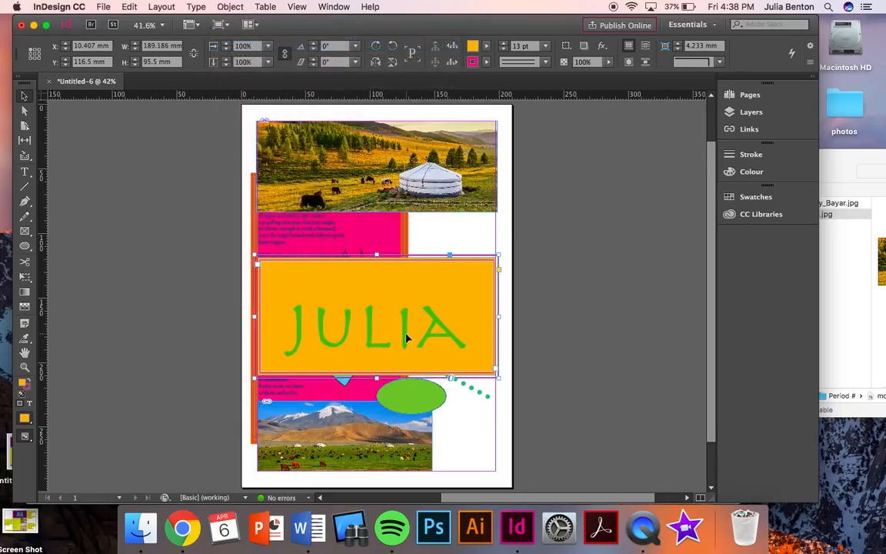
pyautogui.moveTo(397, 314); pyautogui.dragTo(393, 263)
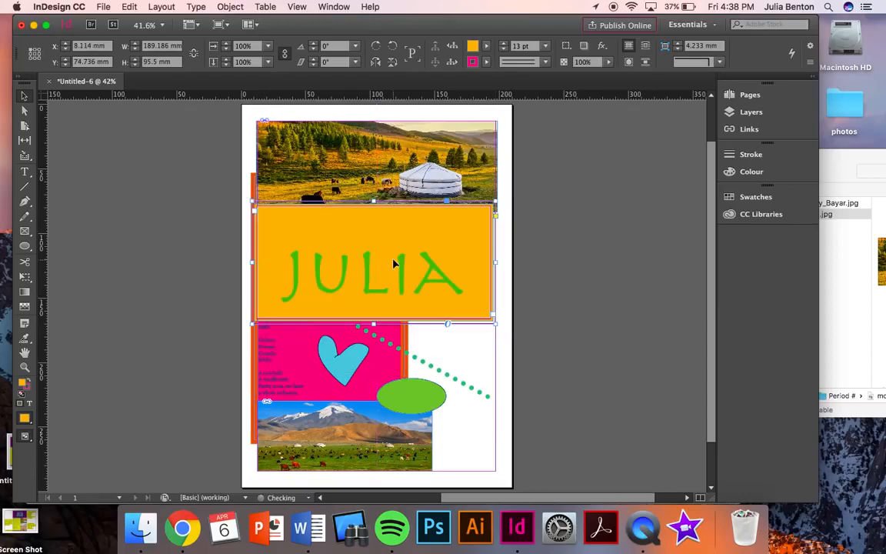
# Step: Move the dotted green line onto the name frame at about X 108.5 mm, Y 82 mm, bring it to the front and deselect it
pyautogui.moveTo(431, 362); pyautogui.dragTo(456, 246)
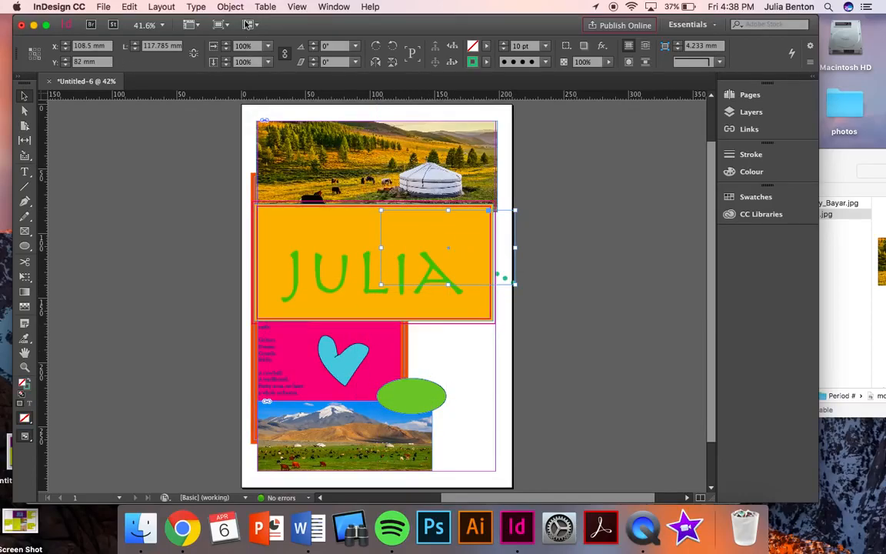
pyautogui.click(230, 6)
pyautogui.moveTo(271, 46)
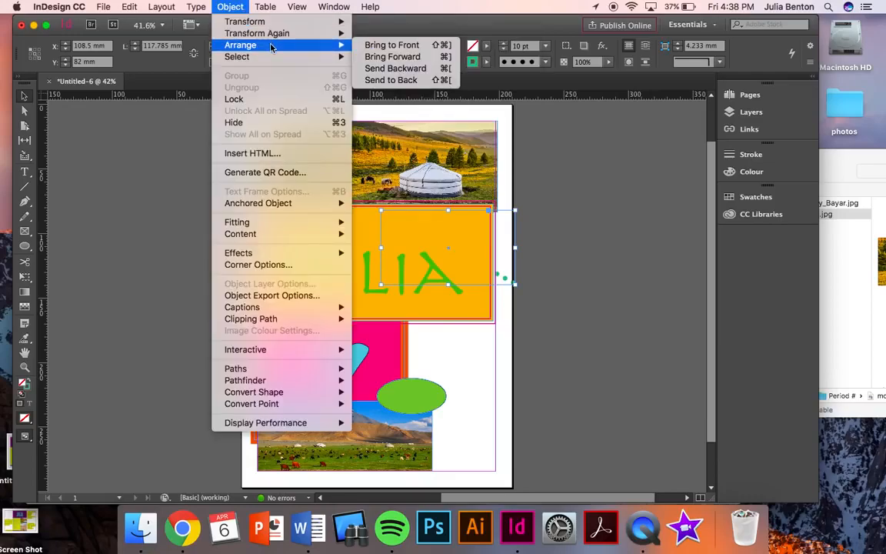
pyautogui.click(385, 44)
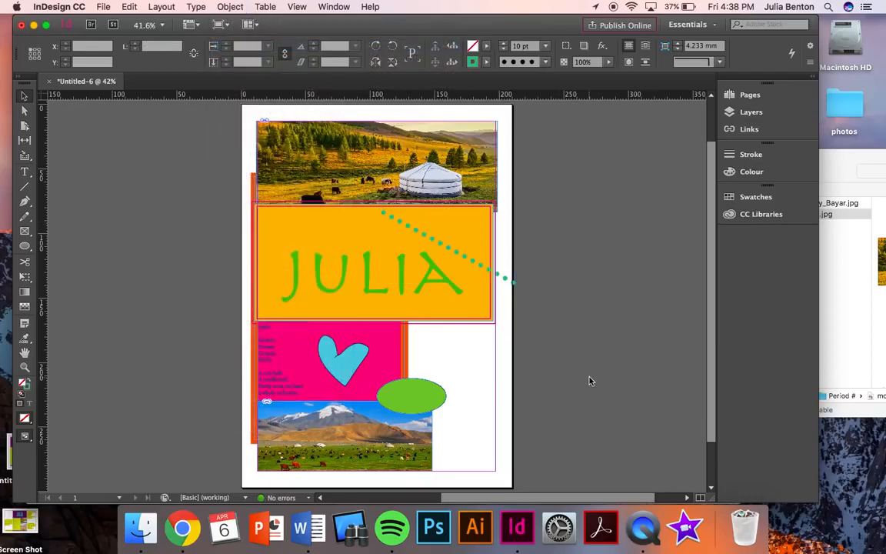
pyautogui.click(590, 380)
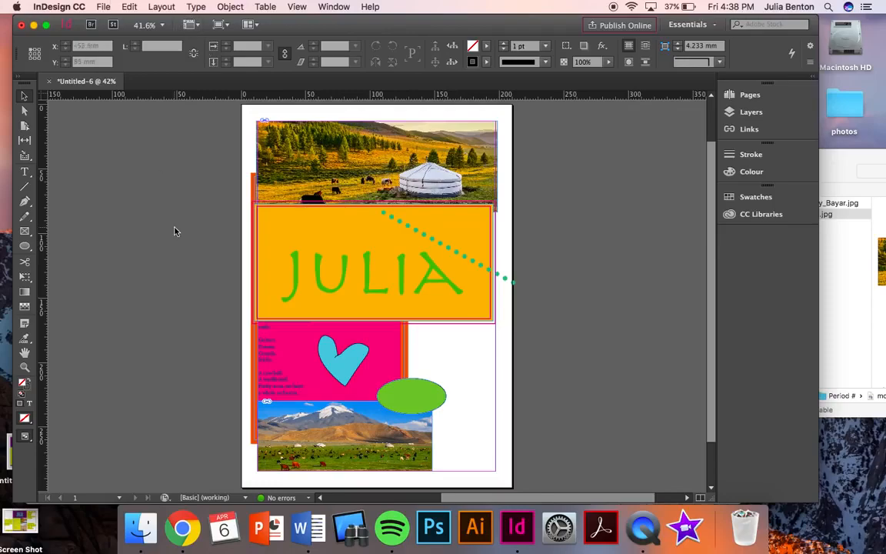
# Step: Save the document in the Period # folder under the author's full name followed by _InDesignPractice, and check the file in Finder
pyautogui.press('super+s')
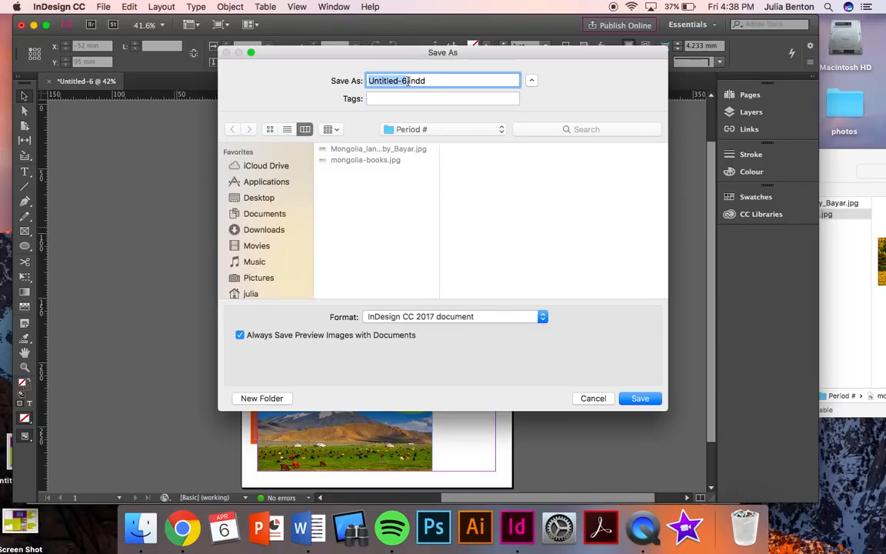
pyautogui.press('BackSpace')
pyautogui.write('JuliaBenton')
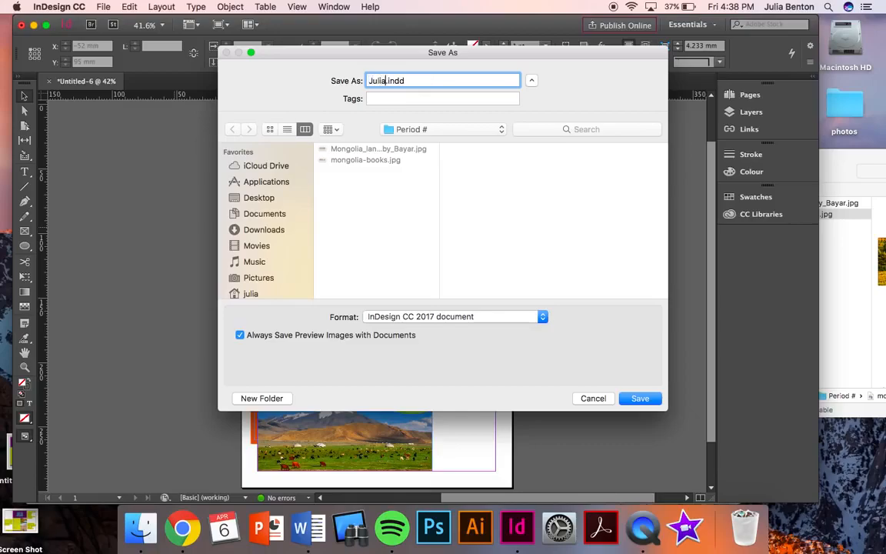
pyautogui.write('_InDesignPractice')
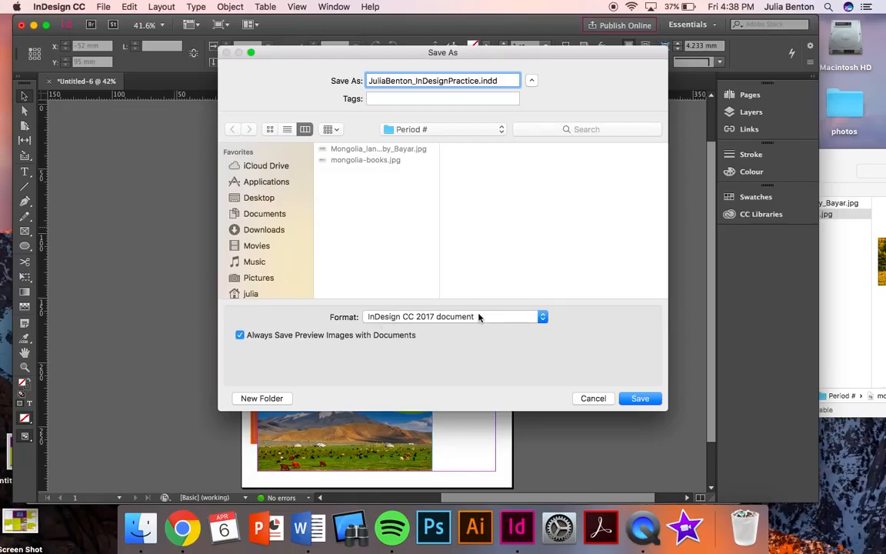
pyautogui.click(641, 400)
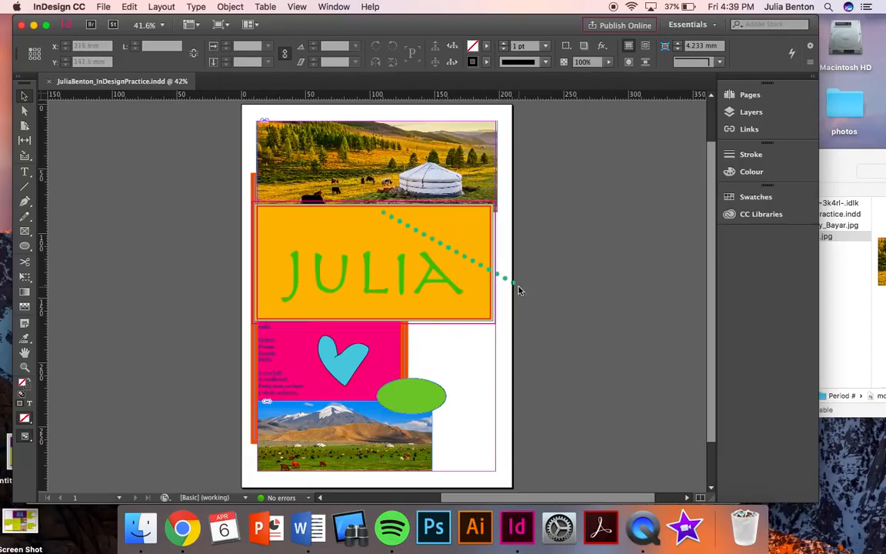
pyautogui.click(883, 250)
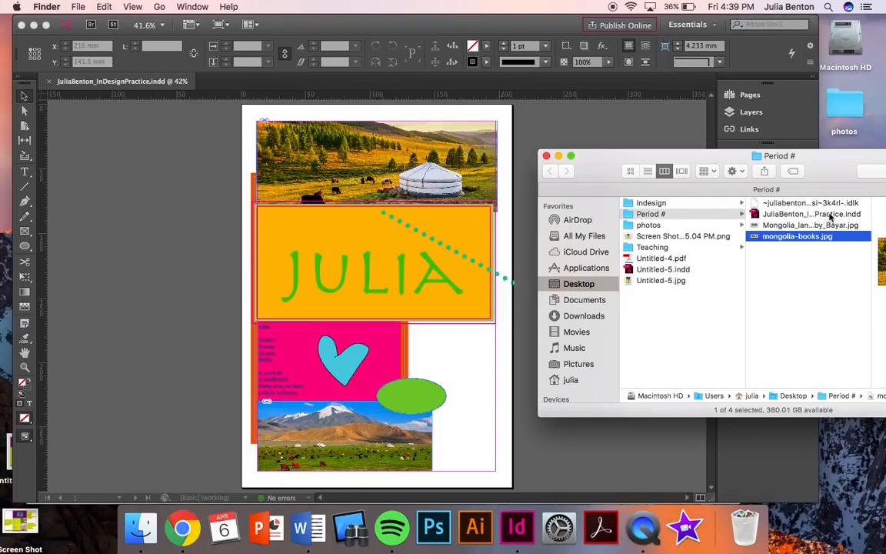
pyautogui.click(183, 192)
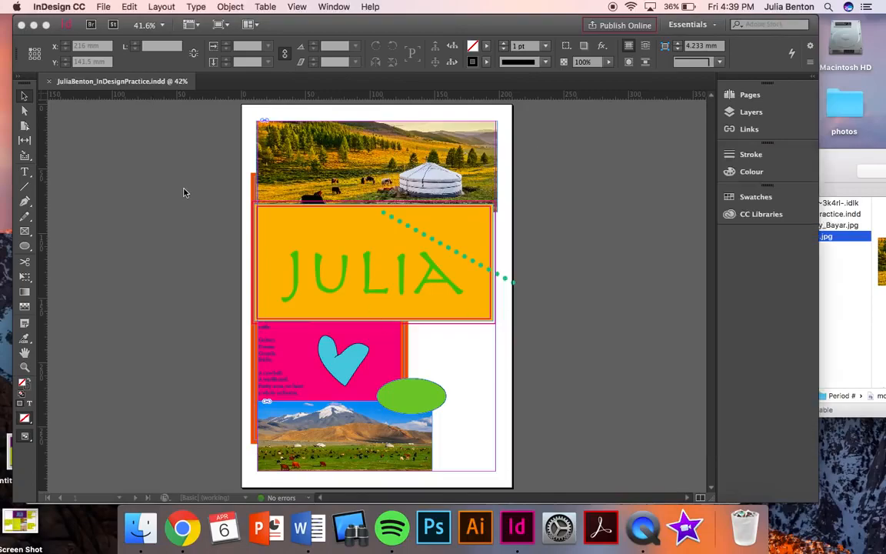
# Step: Export the document to the Period # folder as Adobe PDF (Interactive), keeping the suggested file name and export settings
pyautogui.click(104, 6)
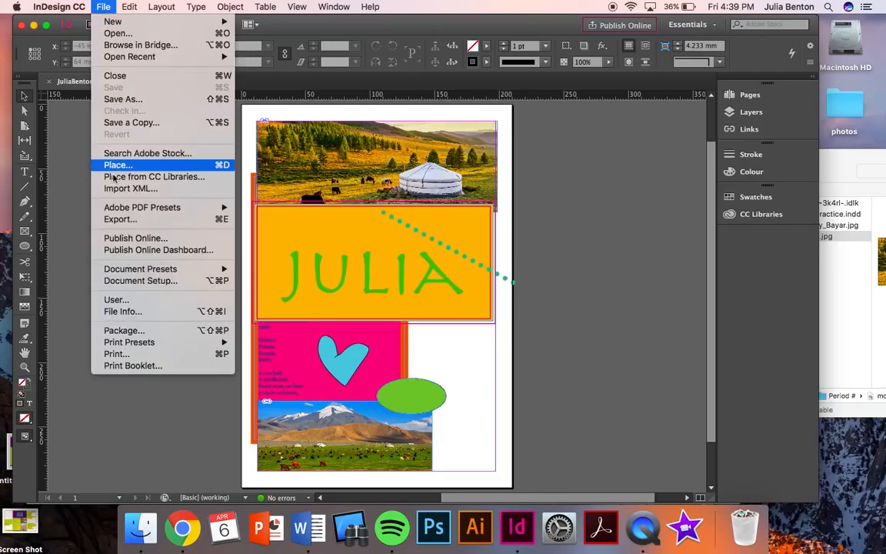
pyautogui.click(123, 219)
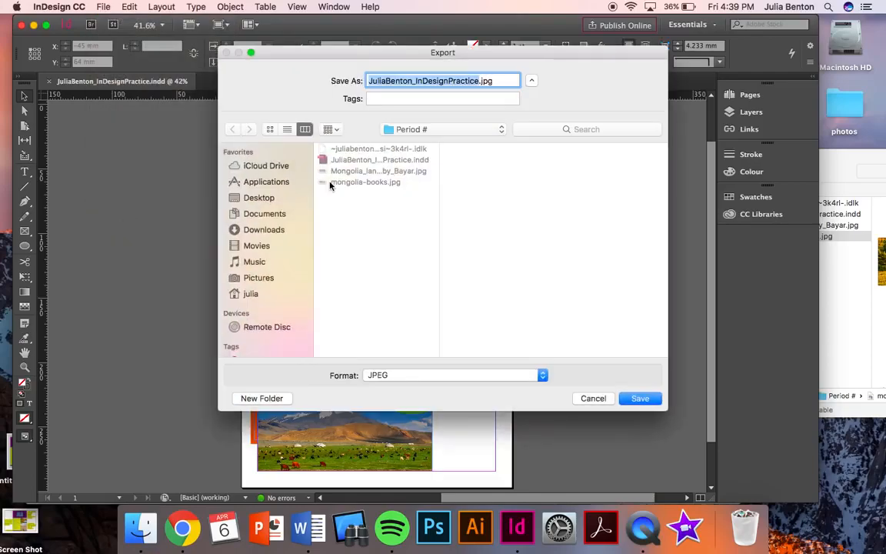
pyautogui.click(517, 376)
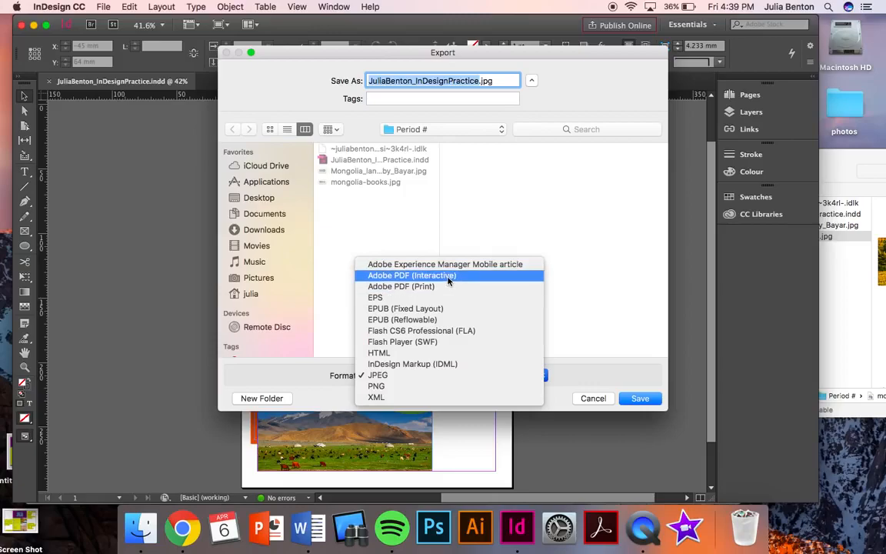
pyautogui.click(387, 275)
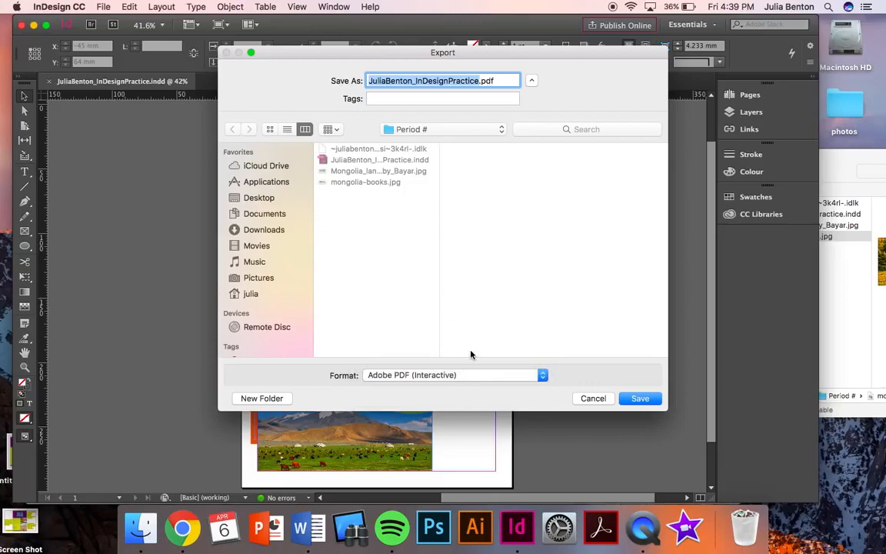
pyautogui.click(639, 398)
pyautogui.click(610, 439)
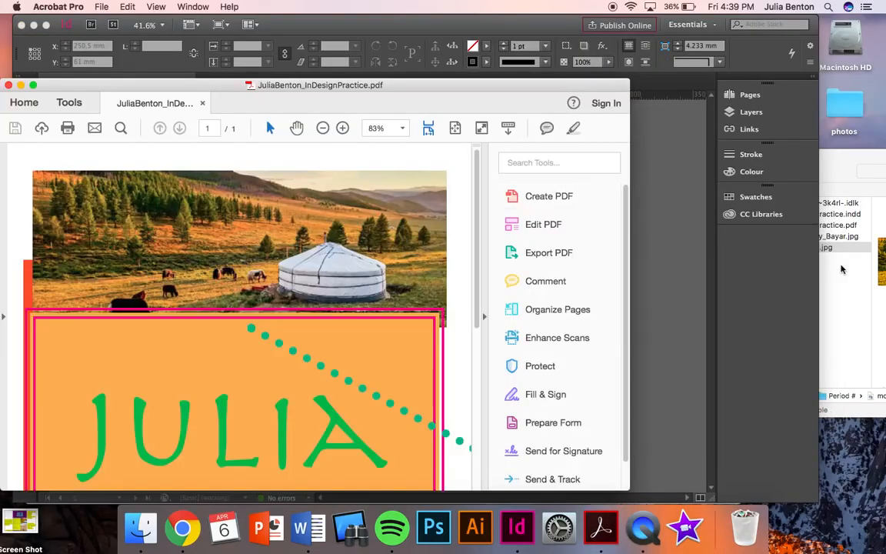
# Step: Close the exported PDF in Acrobat, check the PDF and InDesign files in Finder's Period # folder, and return to InDesign
pyautogui.click(9, 86)
pyautogui.click(857, 279)
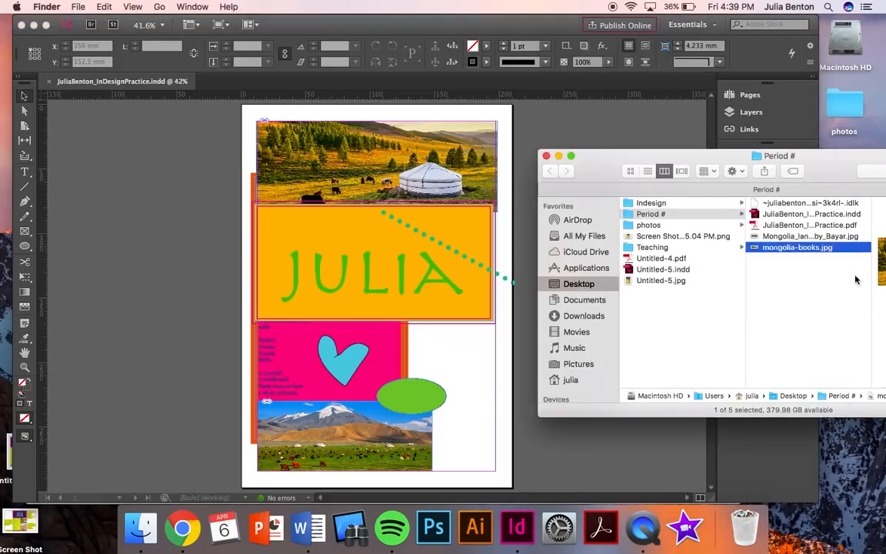
pyautogui.click(816, 225)
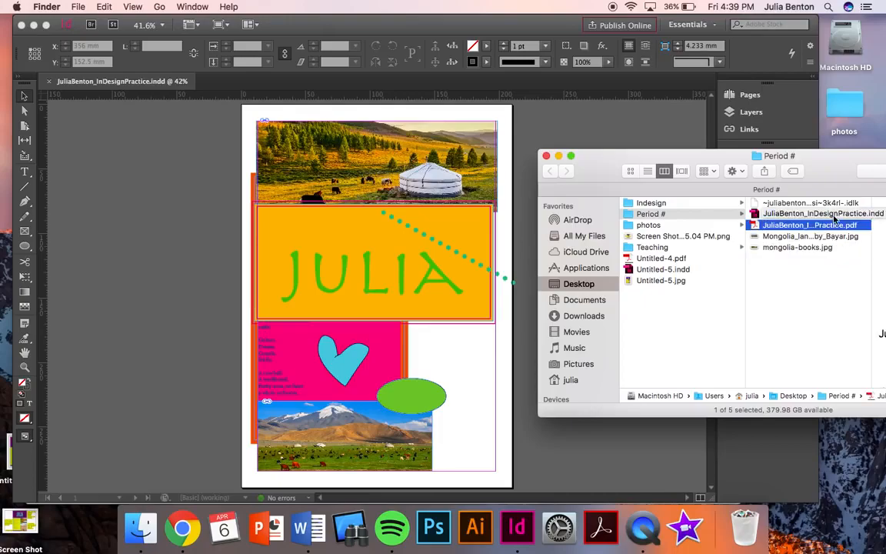
pyautogui.press('Left')
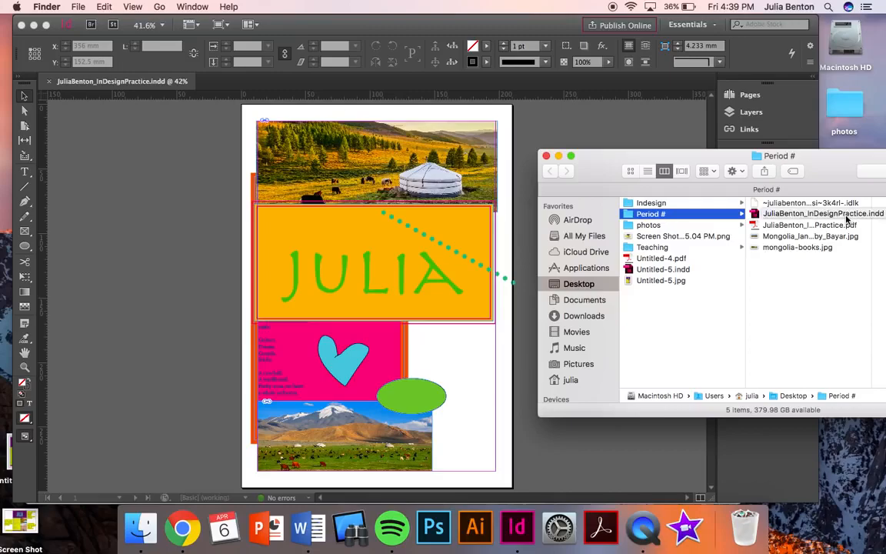
pyautogui.click(520, 434)
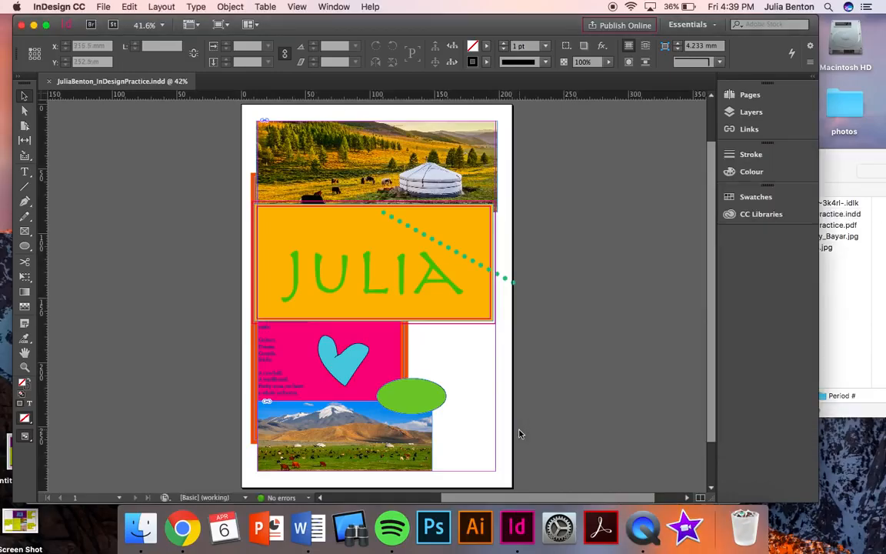